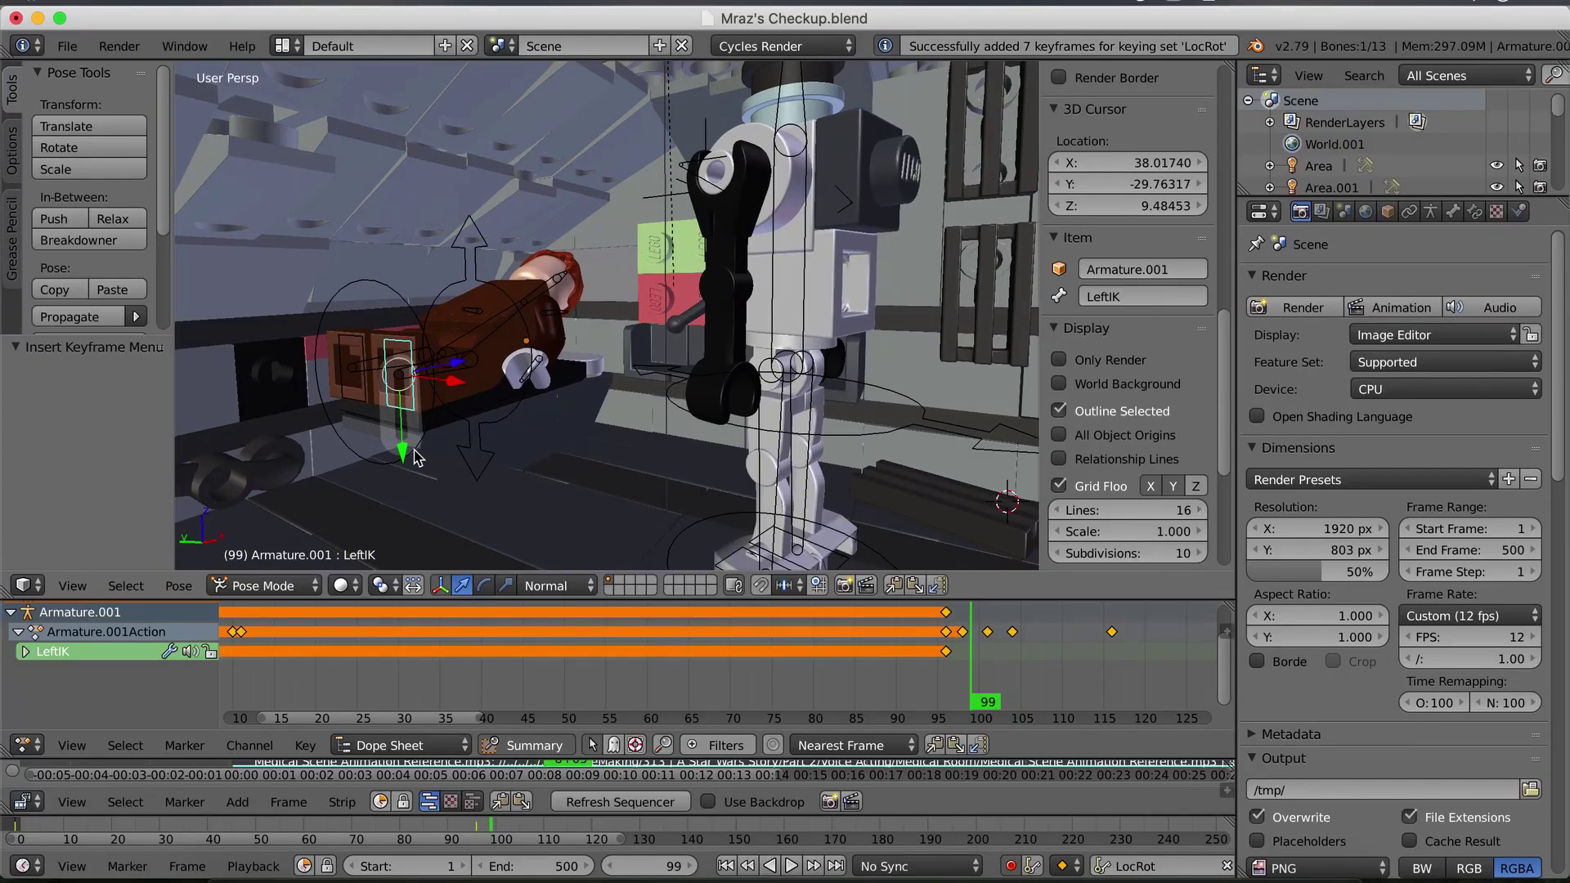
Slide the Head bone's keyframes to a new timing and play back to check it
{"action": "left_click_drag", "start_coordinate": [1019, 641], "coordinate": [1001, 638]}
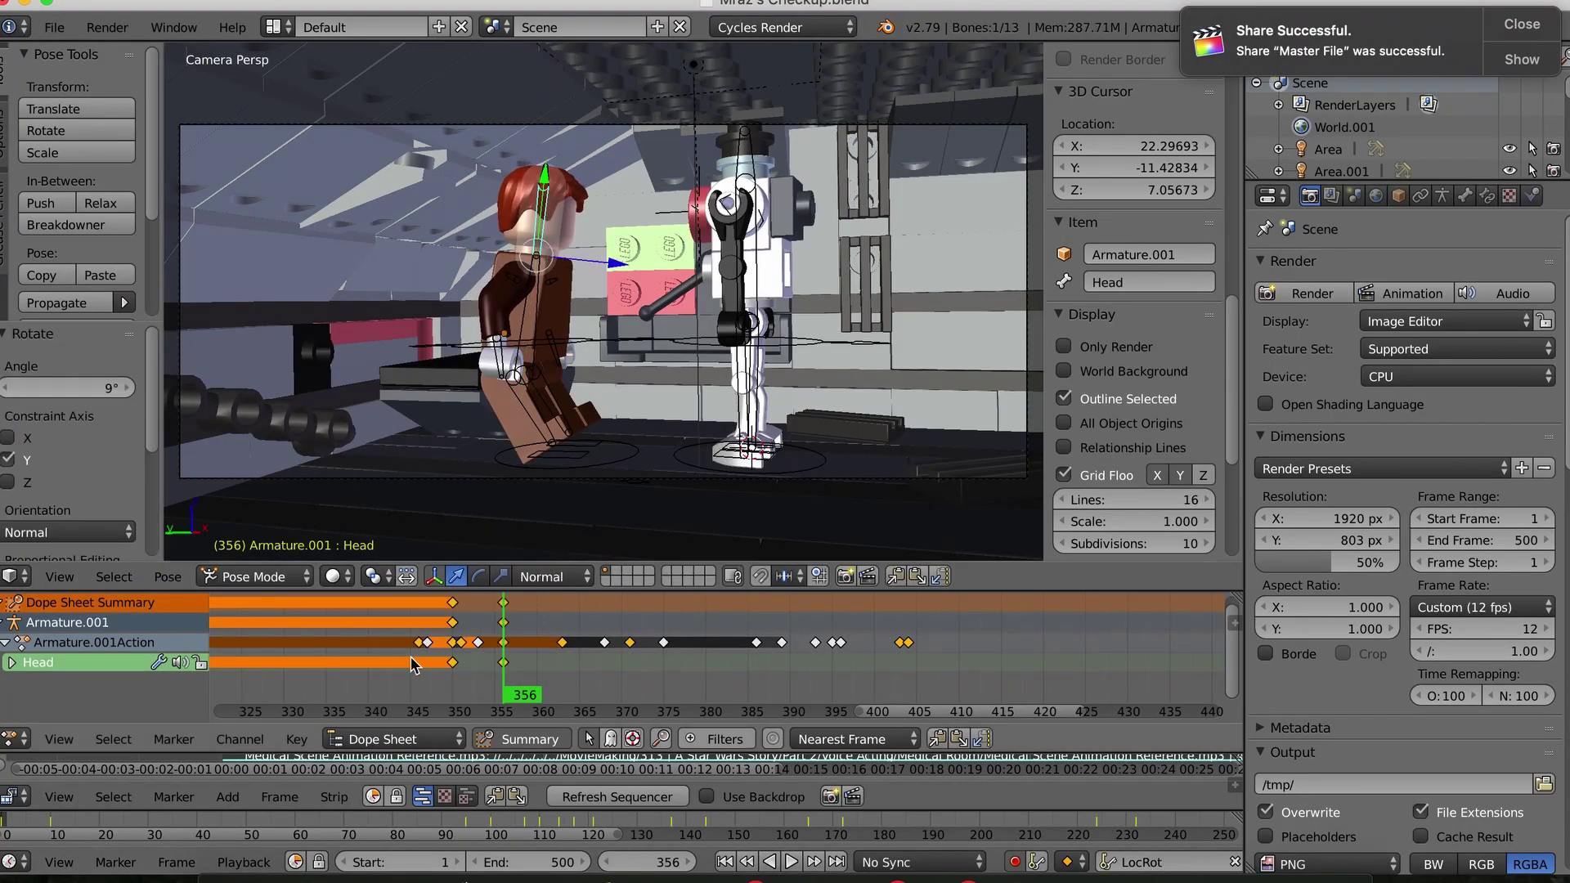
{"action": "key", "text": "g"}
{"action": "left_click", "coordinate": [381, 676]}
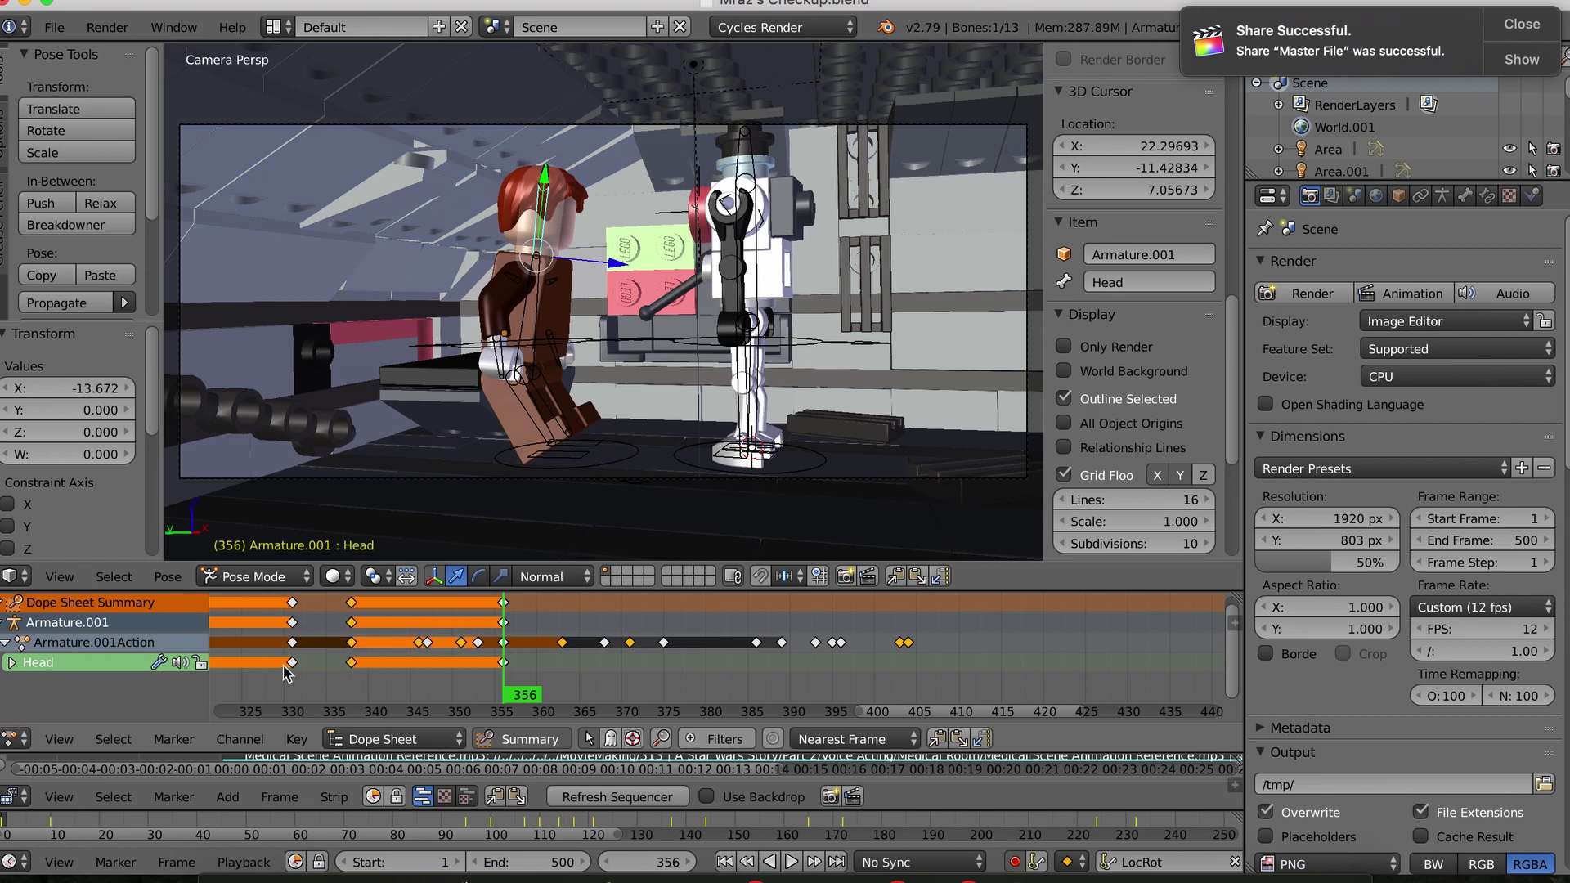
{"action": "left_click", "coordinate": [790, 862]}
{"action": "left_click", "coordinate": [785, 863]}
Key the head at frame 409, then turn it -47.7° on Y and key it at frame 423
{"action": "left_click", "coordinate": [950, 683]}
{"action": "key", "text": "i"}
{"action": "left_click", "coordinate": [1068, 684]}
{"action": "key", "text": "r"}
{"action": "key", "text": "y"}
{"action": "key", "text": "y"}
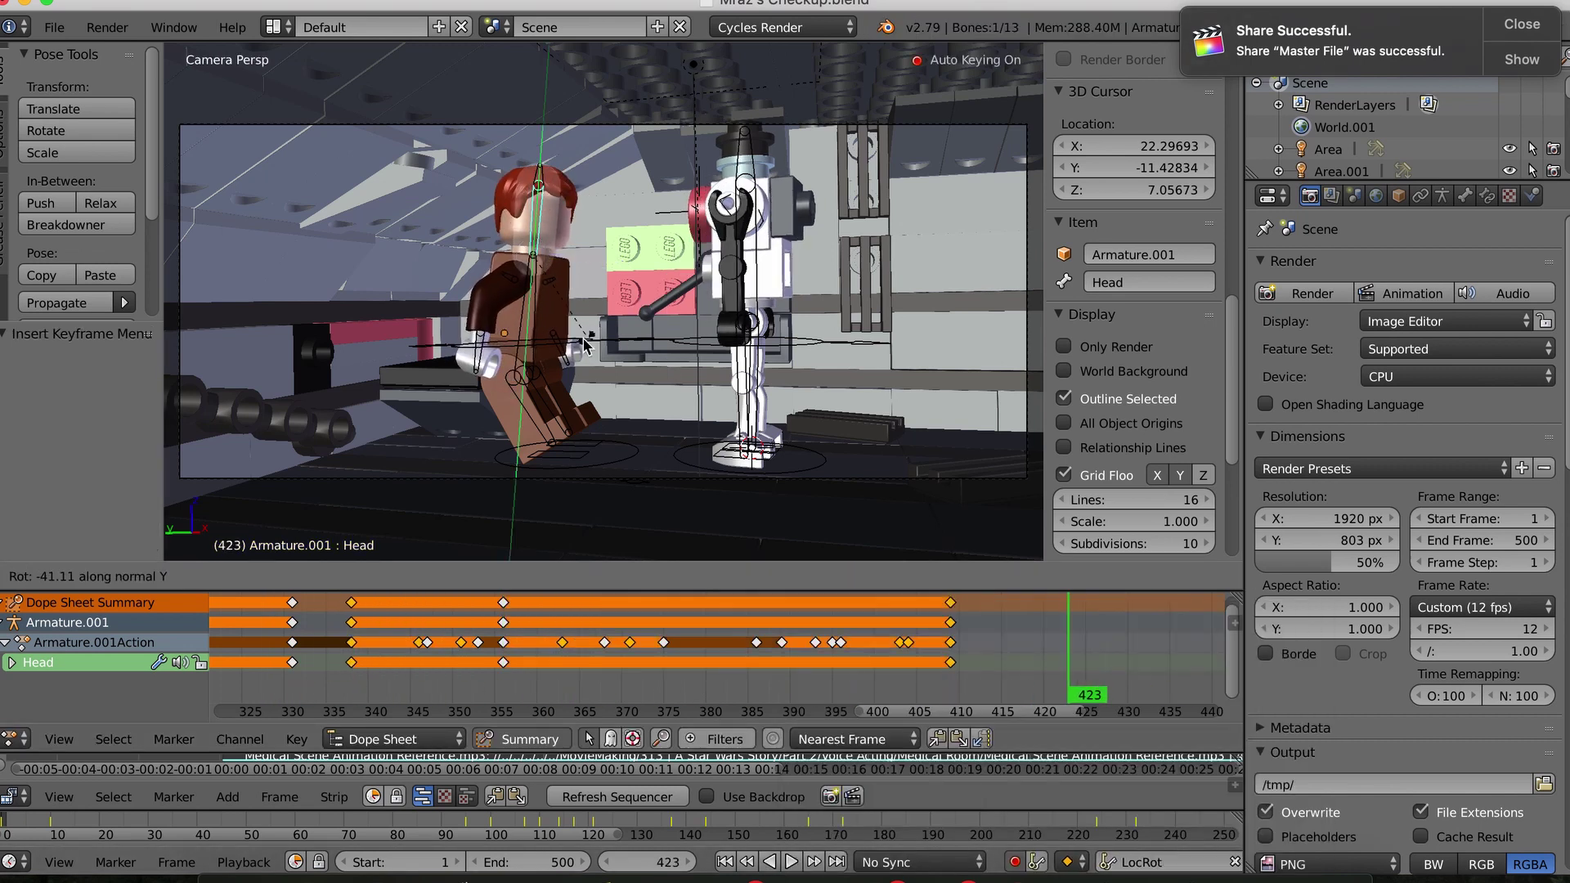
{"action": "left_click", "coordinate": [622, 368]}
{"action": "left_click", "coordinate": [891, 684]}
Play back to frame 433 and place the 3D cursor beside the droid for a new camera
{"action": "left_click", "coordinate": [794, 864]}
{"action": "left_click", "coordinate": [794, 864]}
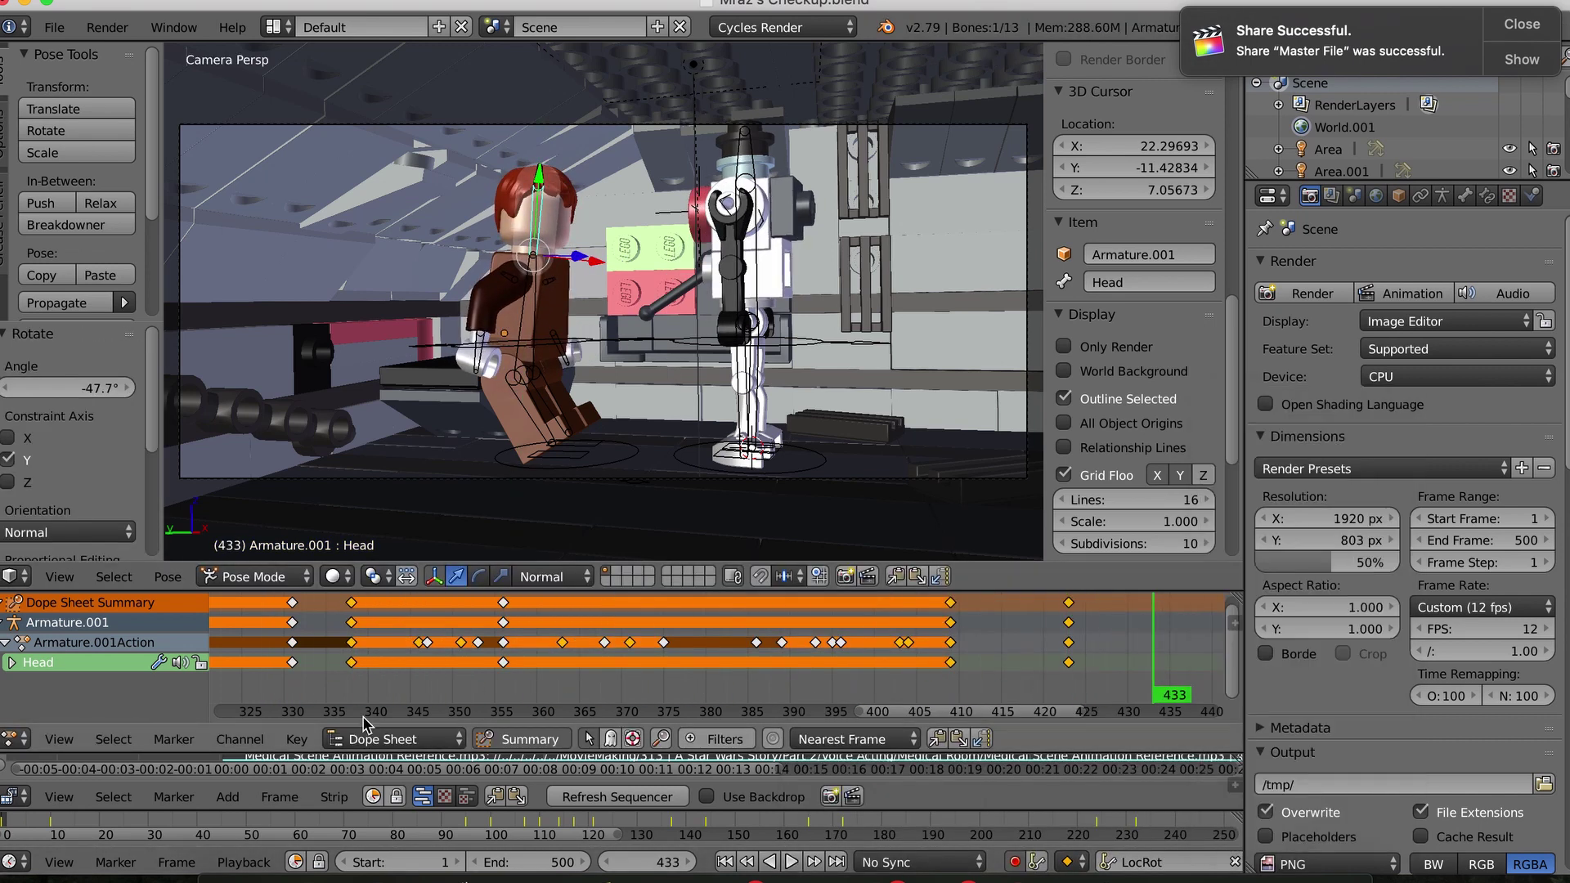
{"action": "scroll", "coordinate": [649, 462], "scroll_direction": "right", "scroll_amount": 5}
{"action": "left_click", "coordinate": [648, 462]}
{"action": "key", "text": "shift+a"}
In Object Mode, add a camera at the 3D cursor, then scale it and move it along Y and X
{"action": "left_click", "coordinate": [260, 577]}
{"action": "left_click", "coordinate": [260, 557]}
{"action": "key", "text": "shift+a"}
{"action": "left_click", "coordinate": [750, 494]}
{"action": "key", "text": "s"}
{"action": "left_click", "coordinate": [818, 507]}
{"action": "left_click_drag", "start_coordinate": [648, 382], "coordinate": [649, 282]}
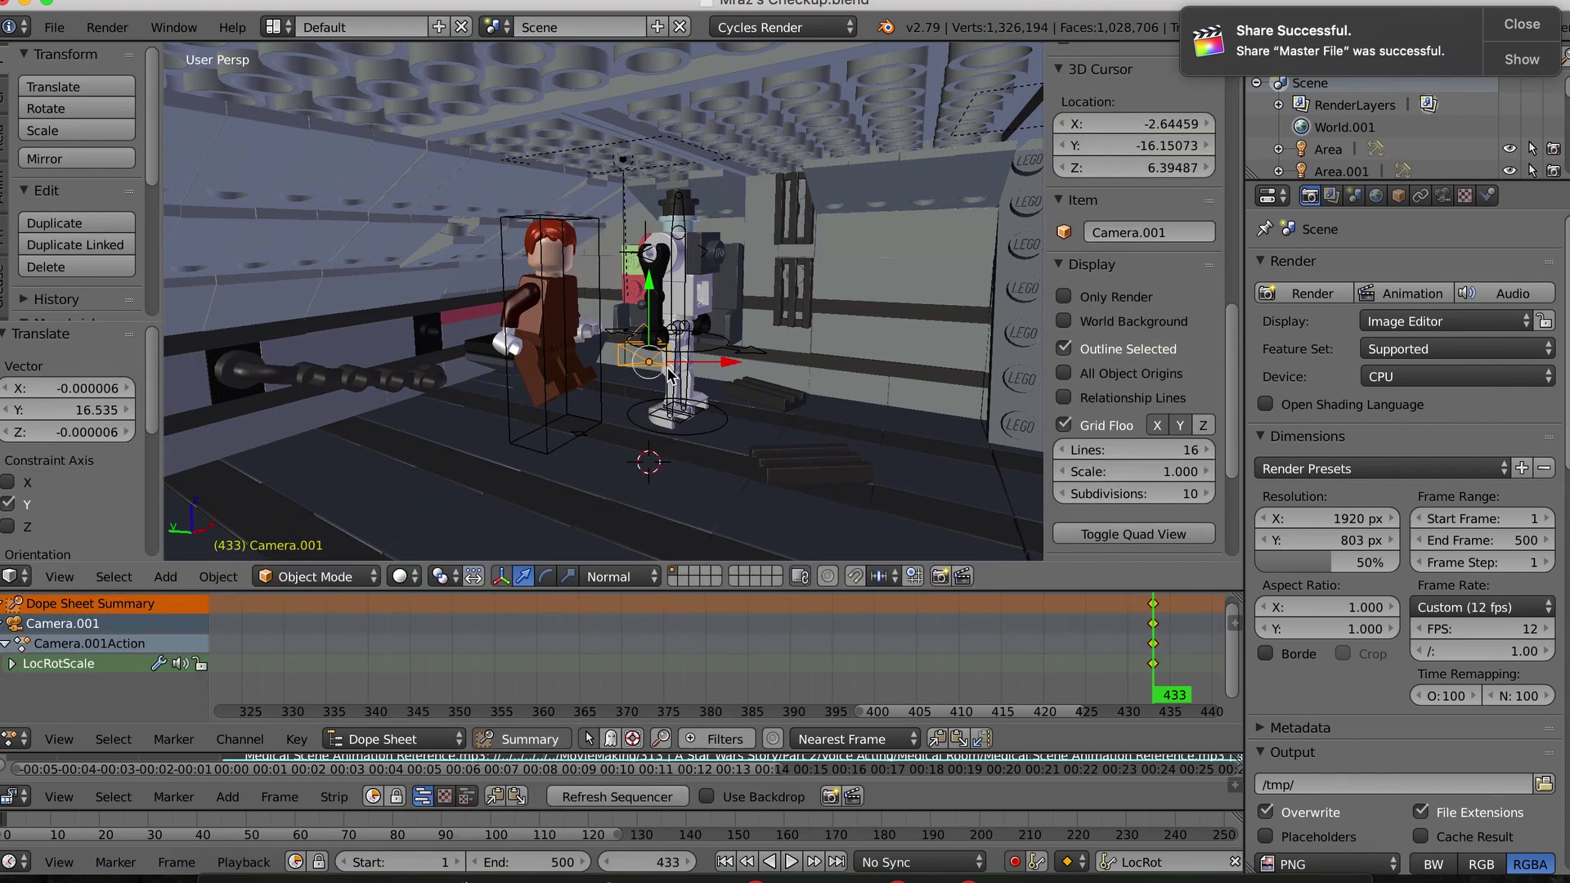
{"action": "left_click_drag", "start_coordinate": [727, 361], "coordinate": [827, 362]}
Make Camera.001 the active view, shift its keys to frame 0, and key its framing there
{"action": "key", "text": "ctrl+KP_0"}
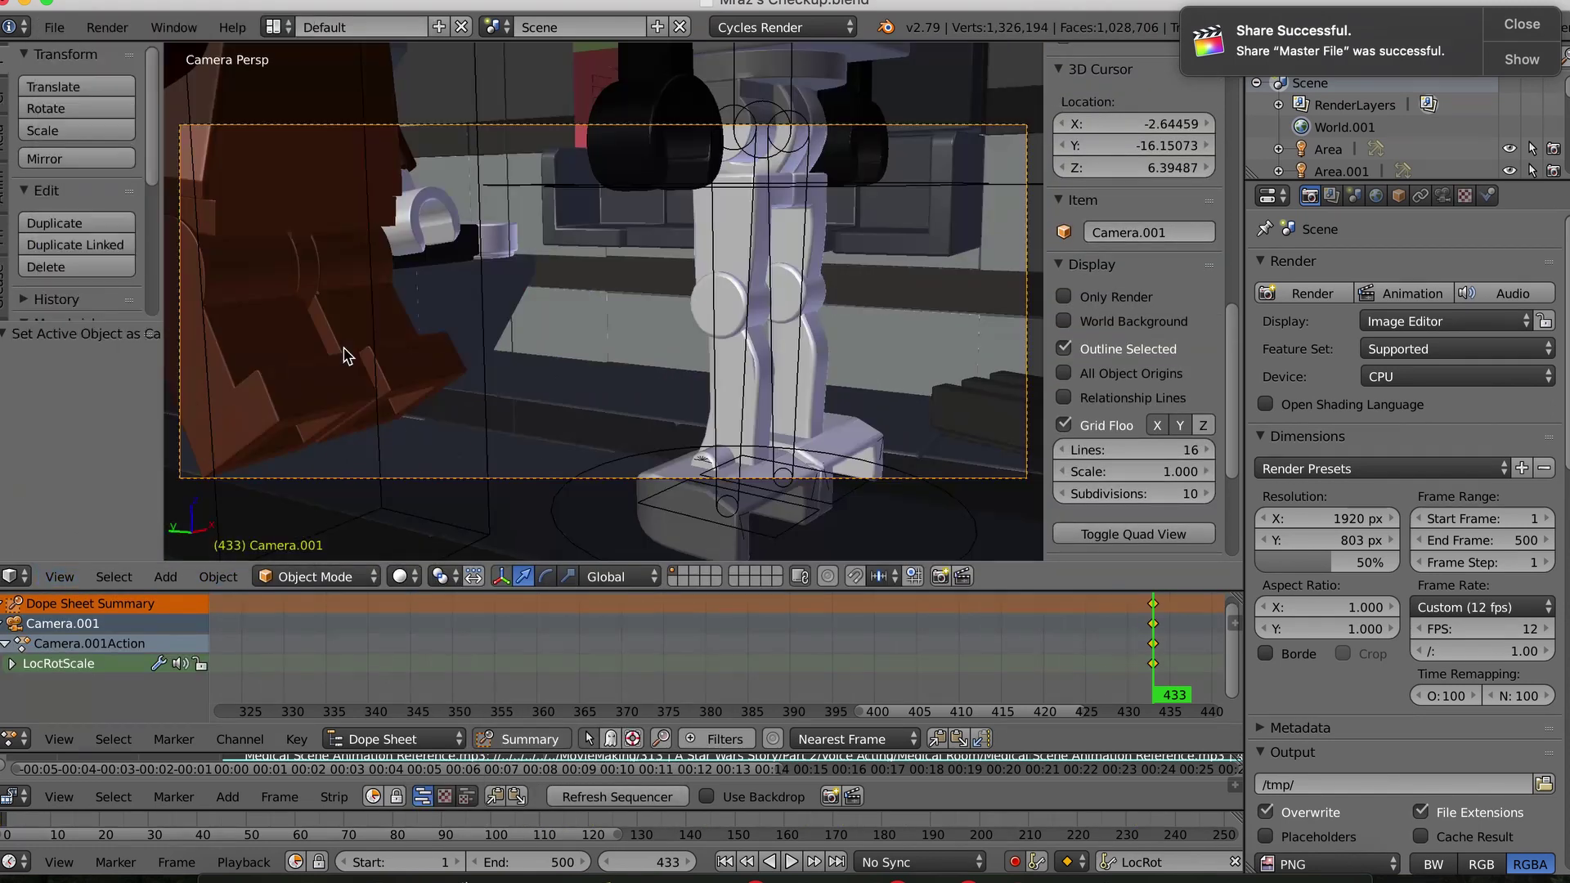
{"action": "scroll", "coordinate": [734, 254], "scroll_direction": "left", "scroll_amount": 10}
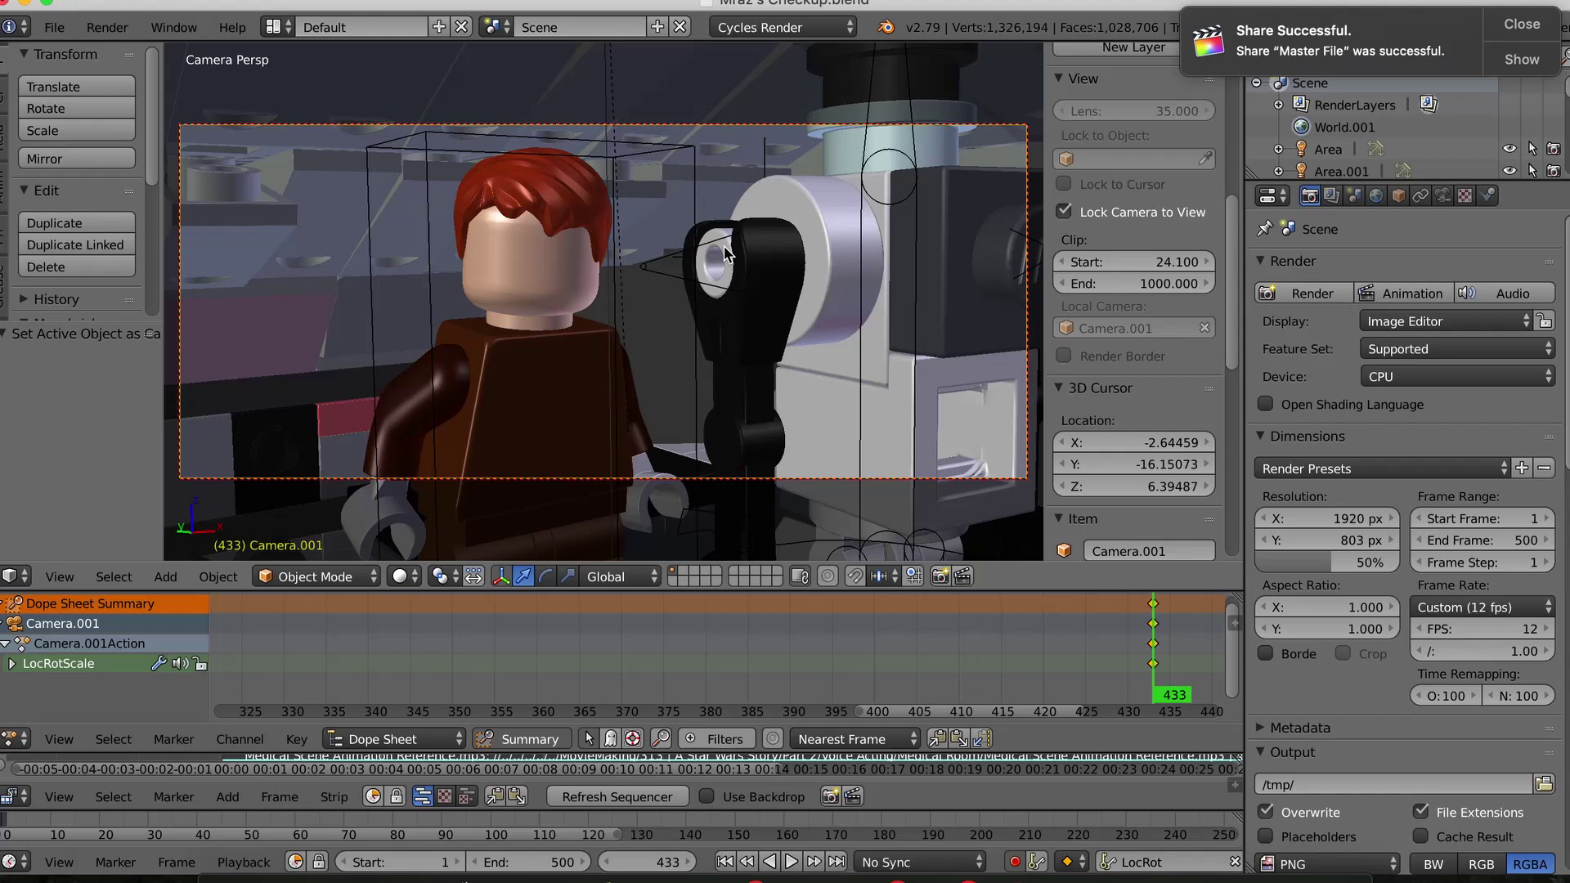
{"action": "left_click", "coordinate": [1063, 212]}
{"action": "scroll", "coordinate": [1156, 667], "scroll_direction": "down", "scroll_amount": 10}
{"action": "key", "text": "g"}
{"action": "left_click", "coordinate": [678, 709]}
{"action": "left_click", "coordinate": [492, 684]}
{"action": "left_click", "coordinate": [1064, 212]}
{"action": "scroll", "coordinate": [445, 410], "scroll_direction": "up", "scroll_amount": 10}
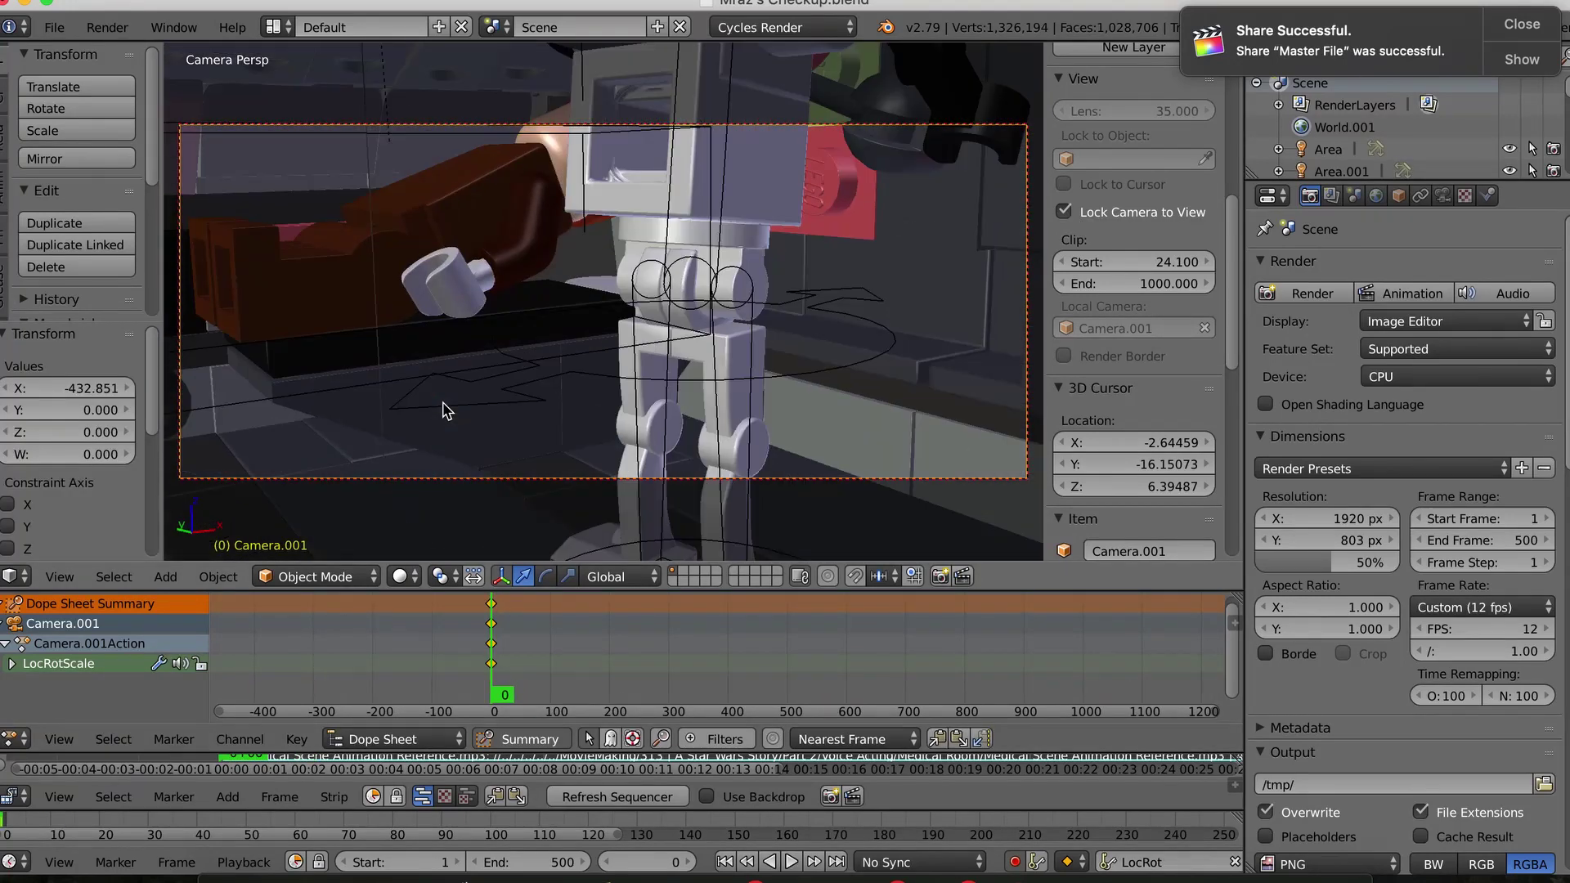
{"action": "key", "text": "i"}
Set Camera.001's focal length to 28 mm and its aperture type to F-stop at 0.0
{"action": "left_click", "coordinate": [1443, 196]}
{"action": "double_click", "coordinate": [1327, 360]}
{"action": "type", "text": "28"}
{"action": "key", "text": "Return"}
{"action": "scroll", "coordinate": [630, 302], "scroll_direction": "up", "scroll_amount": 5}
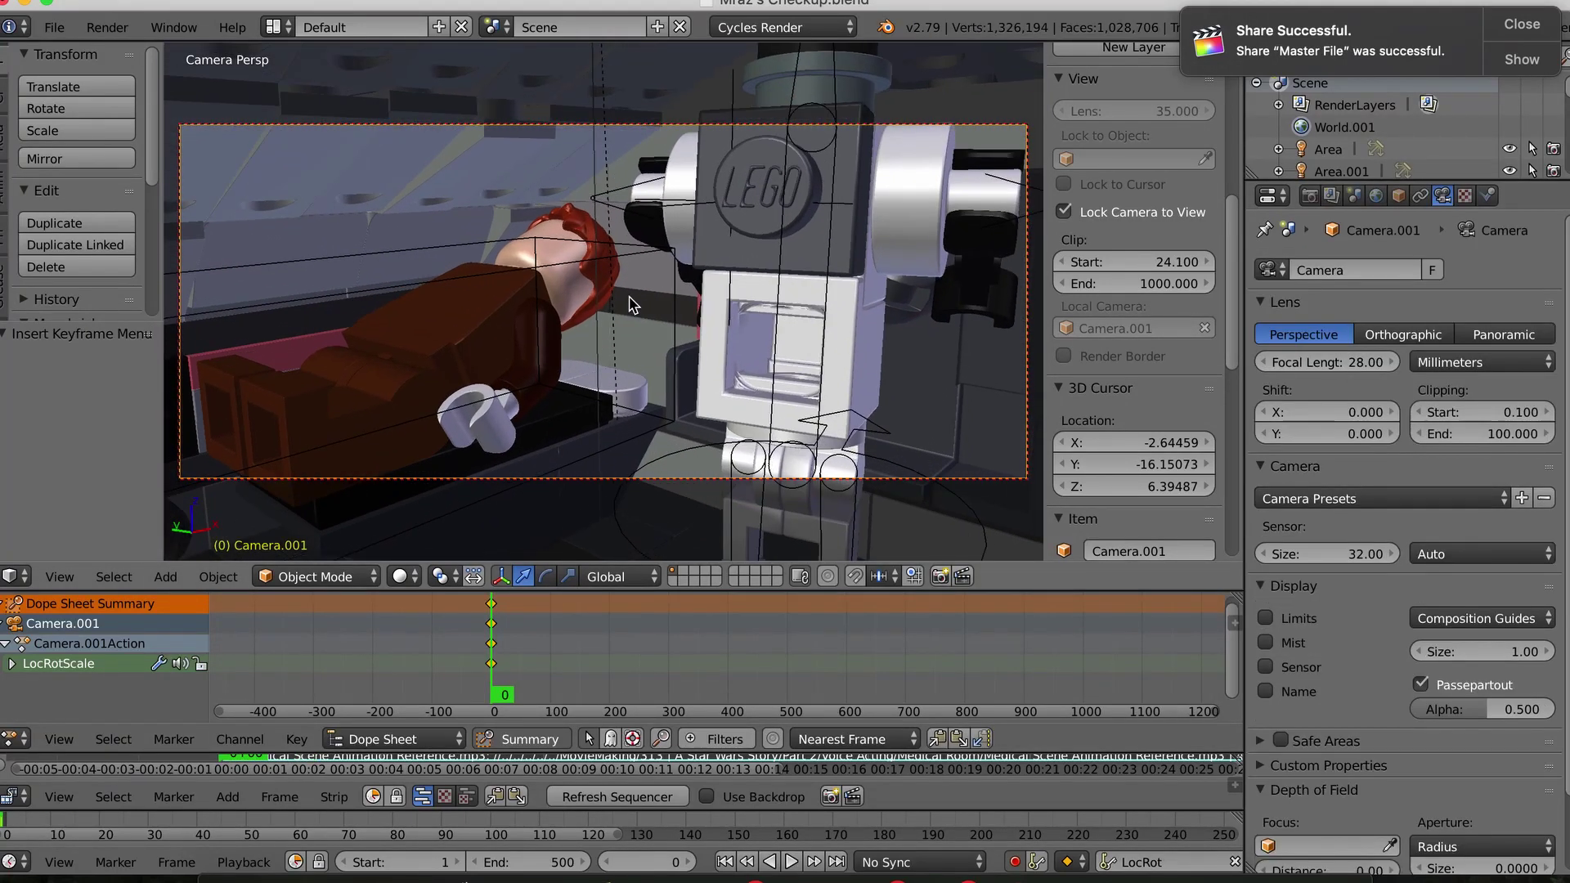
{"action": "scroll", "coordinate": [1421, 668], "scroll_direction": "down", "scroll_amount": 3}
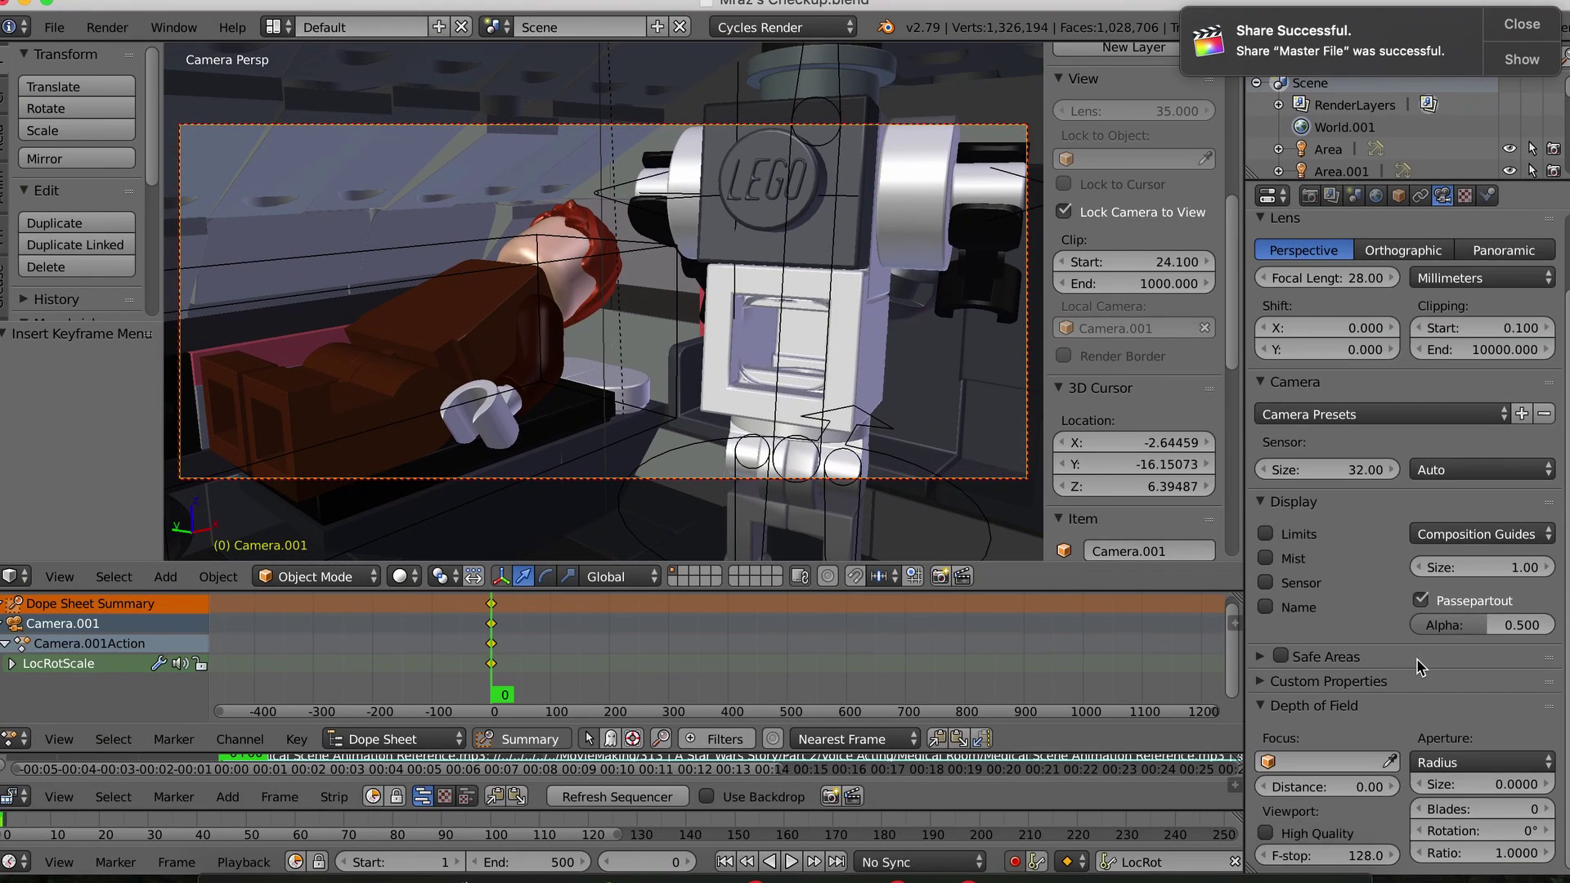
{"action": "left_click", "coordinate": [1482, 763]}
{"action": "left_click", "coordinate": [1482, 685]}
{"action": "left_click", "coordinate": [1516, 786]}
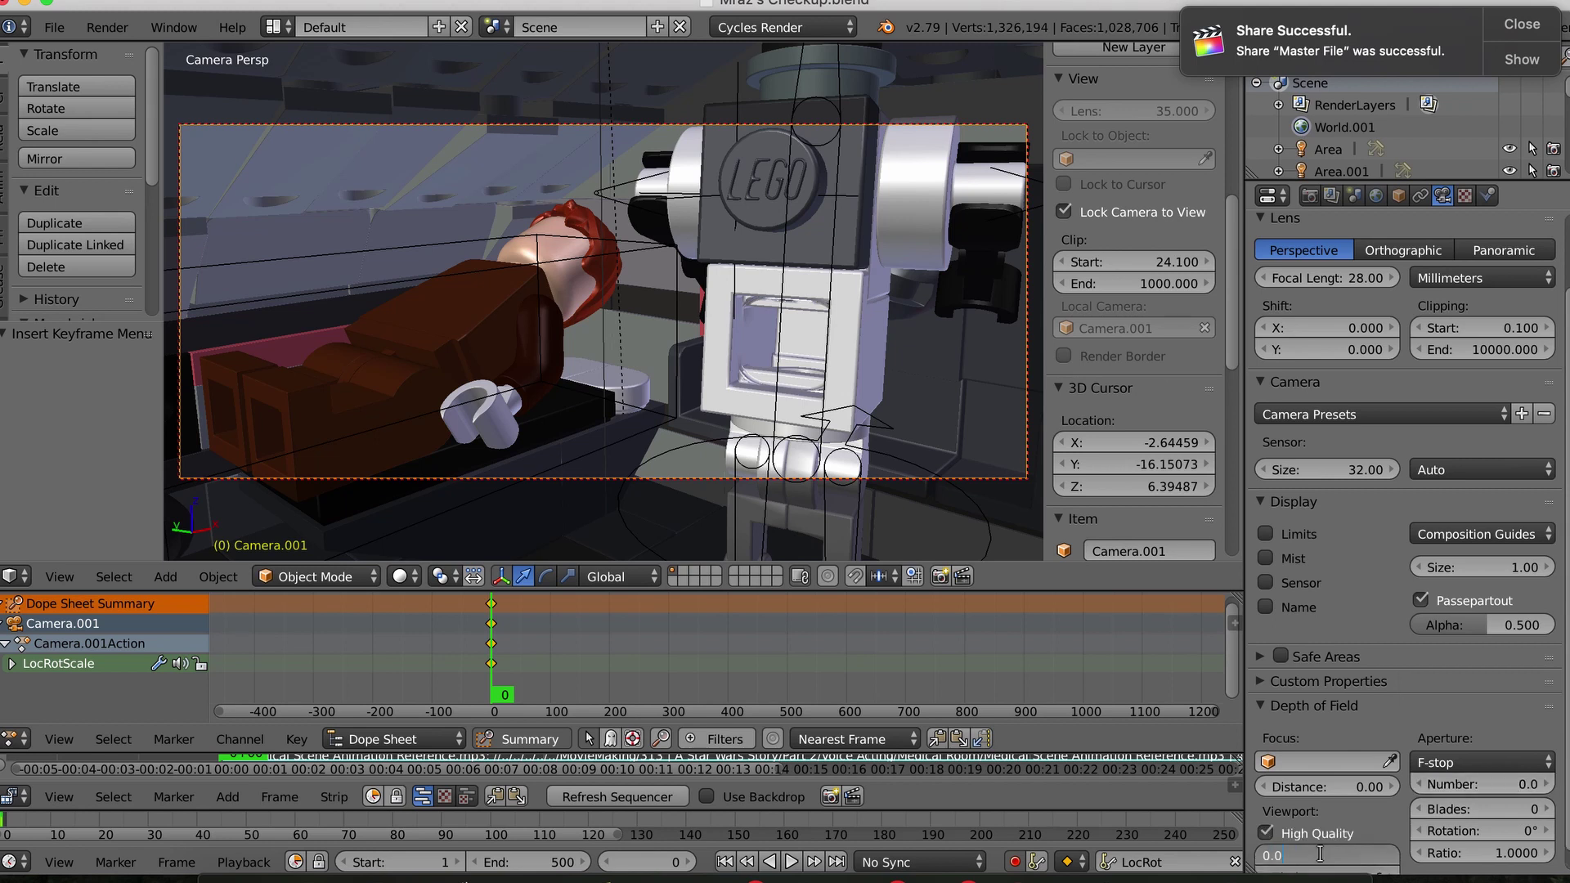
{"action": "key", "text": "Return"}
{"action": "scroll", "coordinate": [1320, 854], "scroll_direction": "down", "scroll_amount": 1}
Key Camera.001's changing framing at frames 98, around 103, and 112
{"action": "left_click", "coordinate": [791, 862]}
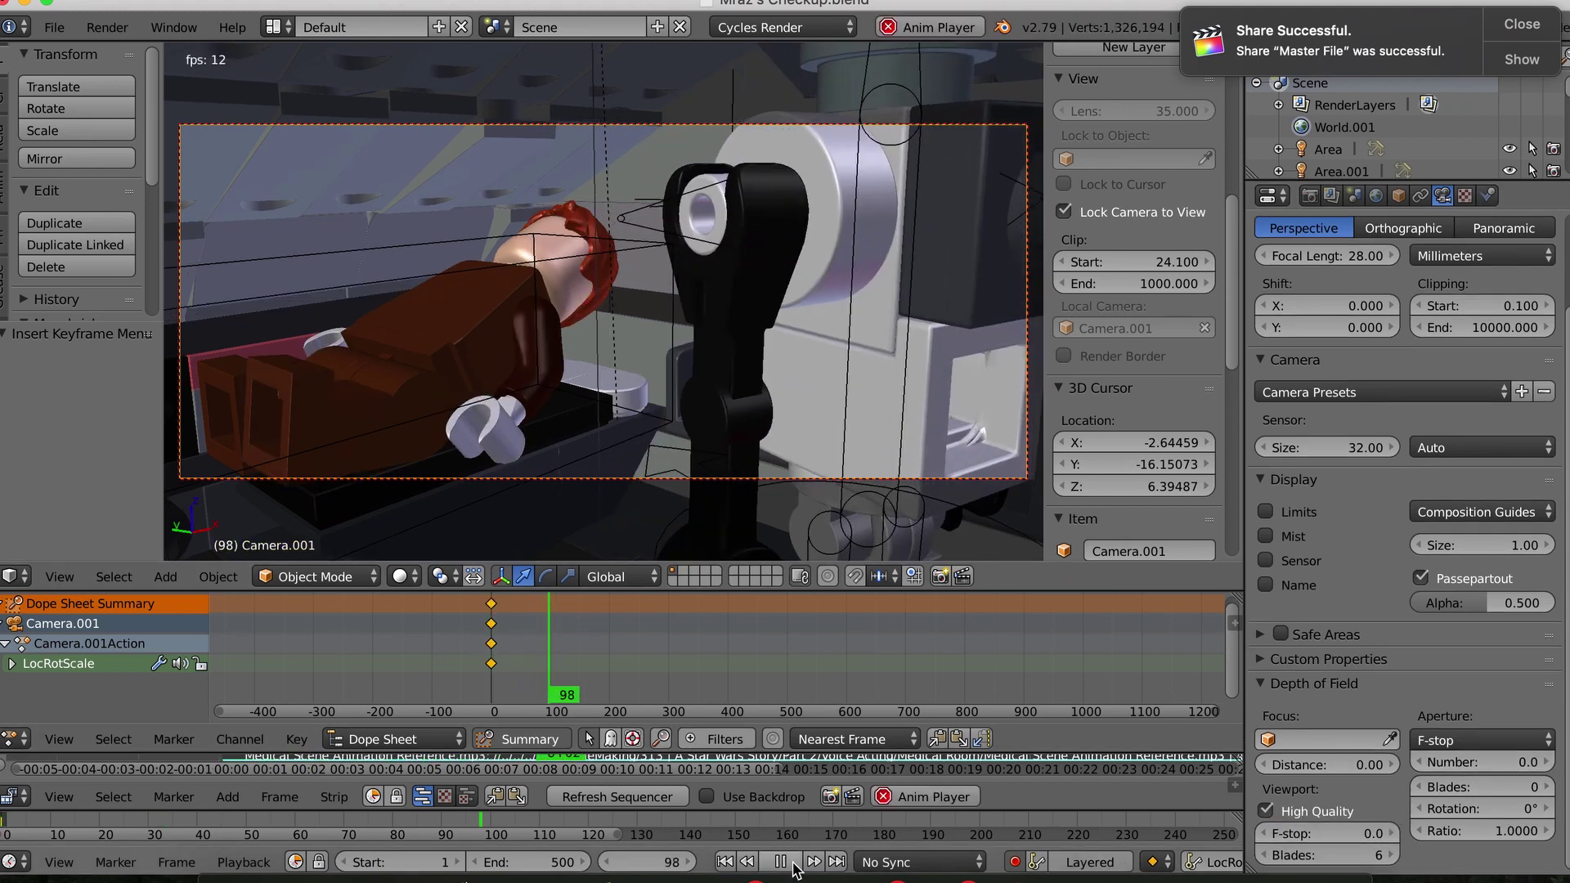
{"action": "left_click", "coordinate": [793, 863]}
{"action": "key", "text": "Left"}
{"action": "key", "text": "Left"}
{"action": "key", "text": "Left"}
{"action": "key", "text": "Left"}
{"action": "key", "text": "Left"}
{"action": "key", "text": "Left"}
{"action": "key", "text": "Left"}
{"action": "key", "text": "Left"}
{"action": "key", "text": "Left"}
{"action": "key", "text": "Left"}
{"action": "key", "text": "Left"}
{"action": "key", "text": "Left"}
{"action": "key", "text": "Left"}
{"action": "key", "text": "Left"}
{"action": "key", "text": "Left"}
{"action": "key", "text": "Left"}
{"action": "key", "text": "Left"}
{"action": "key", "text": "Right"}
{"action": "key", "text": "Right"}
{"action": "key", "text": "Right"}
{"action": "key", "text": "Right"}
{"action": "key", "text": "Right"}
{"action": "key", "text": "Right"}
{"action": "key", "text": "Right"}
{"action": "key", "text": "Right"}
{"action": "key", "text": "Right"}
{"action": "key", "text": "Right"}
{"action": "key", "text": "Right"}
{"action": "key", "text": "Right"}
{"action": "key", "text": "Right"}
{"action": "key", "text": "Right"}
{"action": "key", "text": "Right"}
{"action": "key", "text": "Right"}
{"action": "key", "text": "Right"}
{"action": "key", "text": "i"}
{"action": "key", "text": "Right"}
{"action": "key", "text": "Right"}
{"action": "key", "text": "Right"}
{"action": "key", "text": "Right"}
{"action": "key", "text": "Right"}
{"action": "key", "text": "Right"}
{"action": "key", "text": "Right"}
{"action": "key", "text": "Right"}
{"action": "scroll", "coordinate": [725, 295], "scroll_direction": "left", "scroll_amount": 5}
{"action": "key", "text": "i"}
{"action": "key", "text": "Left"}
{"action": "key", "text": "Left"}
{"action": "key", "text": "Left"}
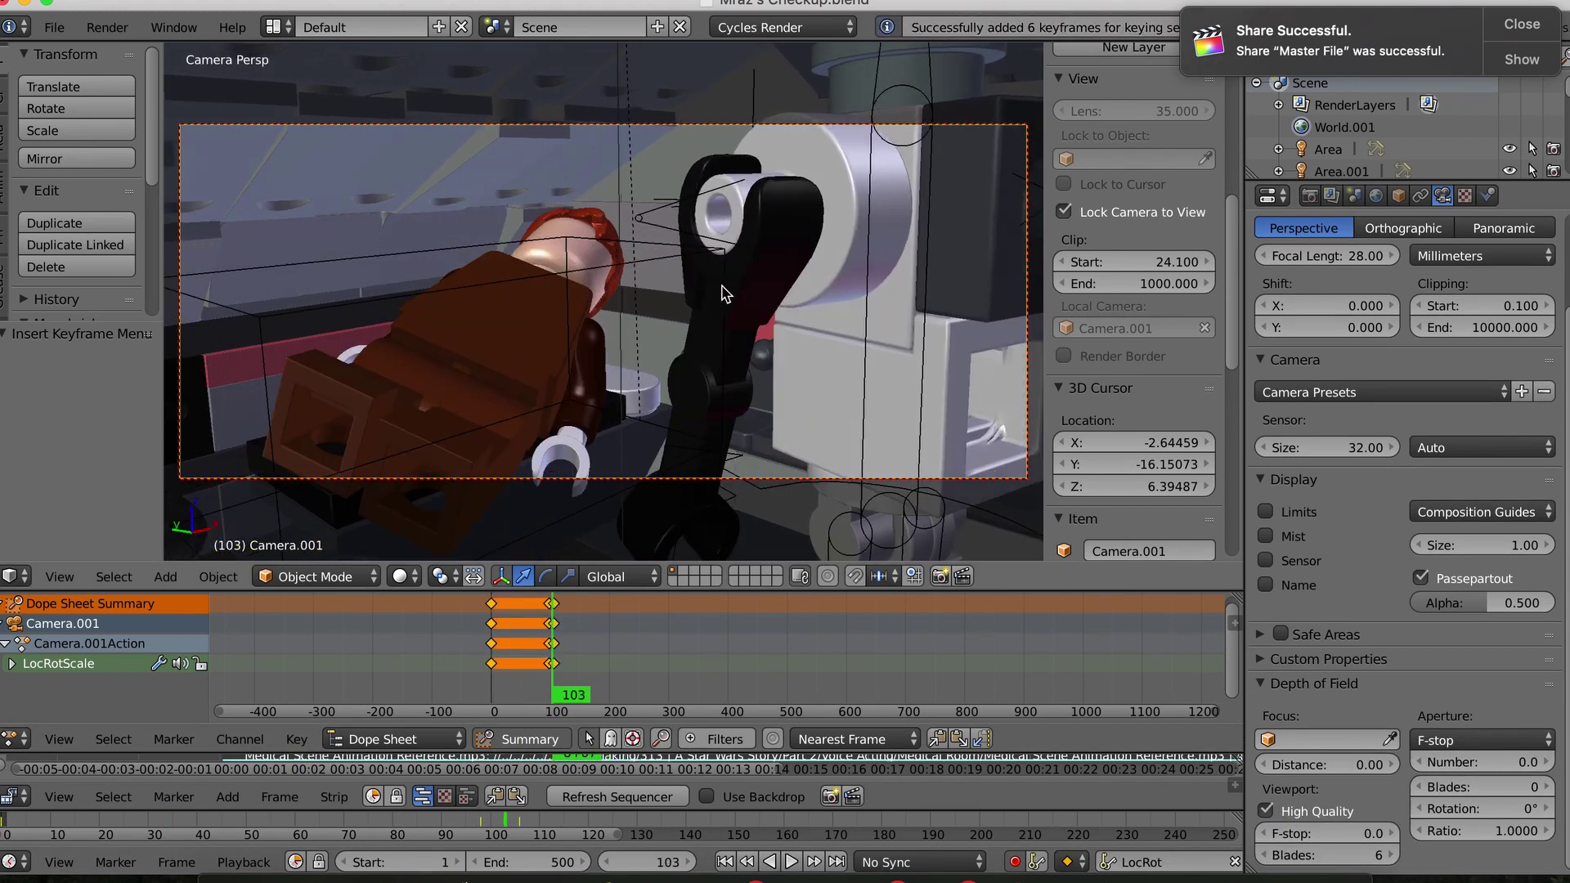
{"action": "key", "text": "Right"}
{"action": "key", "text": "Right"}
{"action": "key", "text": "Right"}
{"action": "key", "text": "Right"}
{"action": "key", "text": "Right"}
{"action": "key", "text": "Right"}
{"action": "key", "text": "Right"}
{"action": "key", "text": "Right"}
{"action": "key", "text": "Right"}
{"action": "scroll", "coordinate": [726, 295], "scroll_direction": "left", "scroll_amount": 5}
{"action": "key", "text": "i"}
Play the camera move to frame 121 and the full animation to 439, then unlock the view
{"action": "key", "text": "Left"}
{"action": "key", "text": "Left"}
{"action": "key", "text": "Left"}
{"action": "key", "text": "Left"}
{"action": "key", "text": "Left"}
{"action": "key", "text": "Left"}
{"action": "key", "text": "Left"}
{"action": "key", "text": "Left"}
{"action": "key", "text": "Left"}
{"action": "key", "text": "Left"}
{"action": "key", "text": "Left"}
{"action": "key", "text": "Left"}
{"action": "key", "text": "Left"}
{"action": "key", "text": "Left"}
{"action": "key", "text": "Left"}
{"action": "left_click", "coordinate": [790, 862]}
{"action": "left_click", "coordinate": [791, 862]}
{"action": "scroll", "coordinate": [730, 307], "scroll_direction": "left", "scroll_amount": 5}
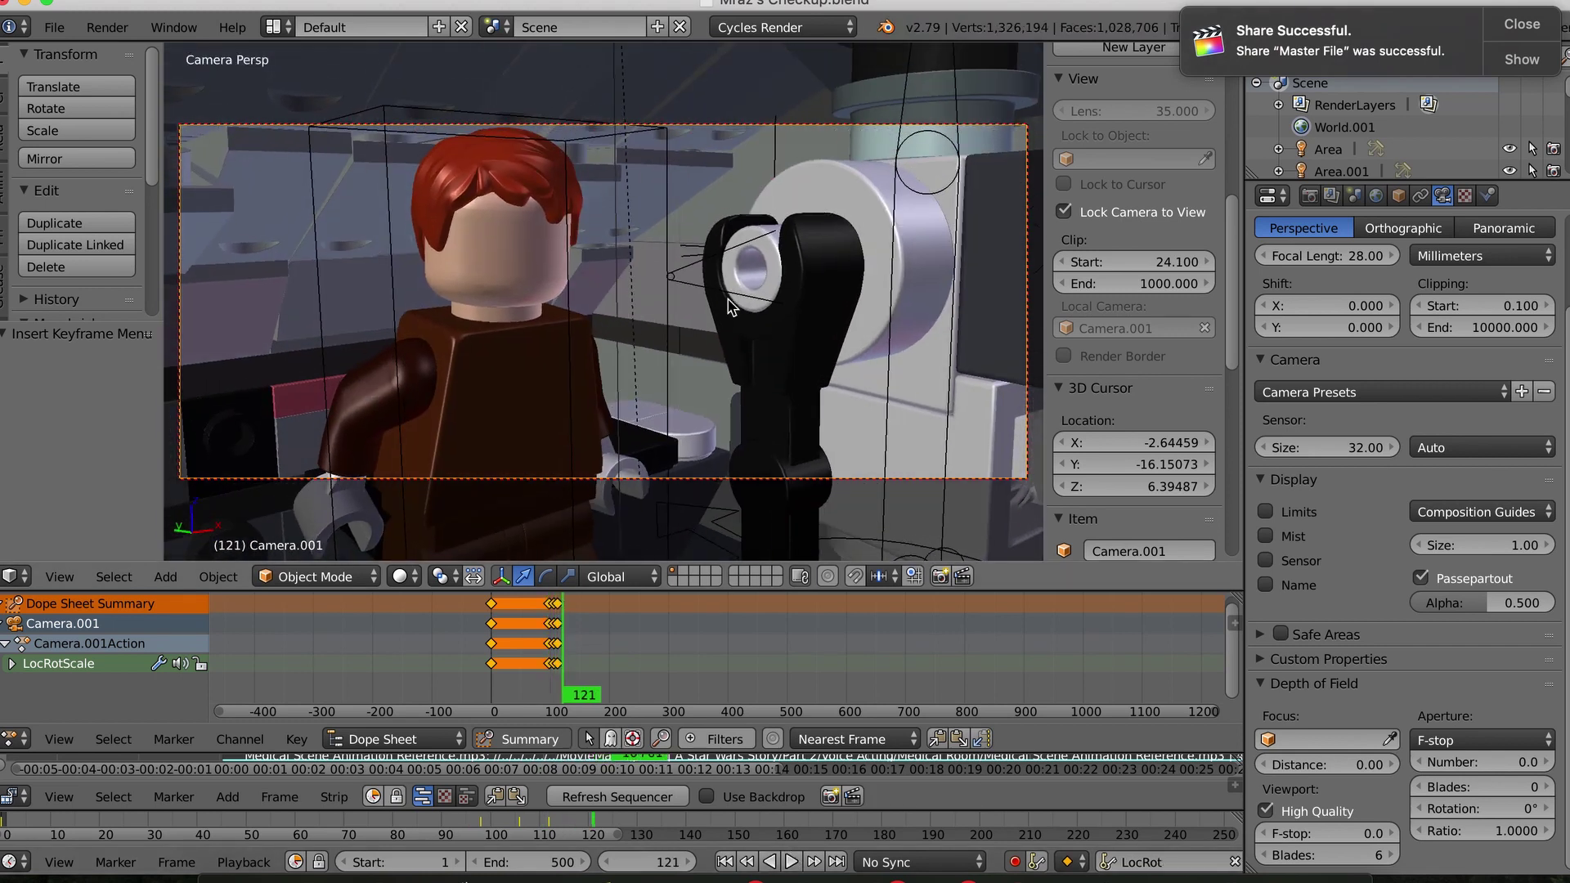
{"action": "left_click", "coordinate": [791, 862]}
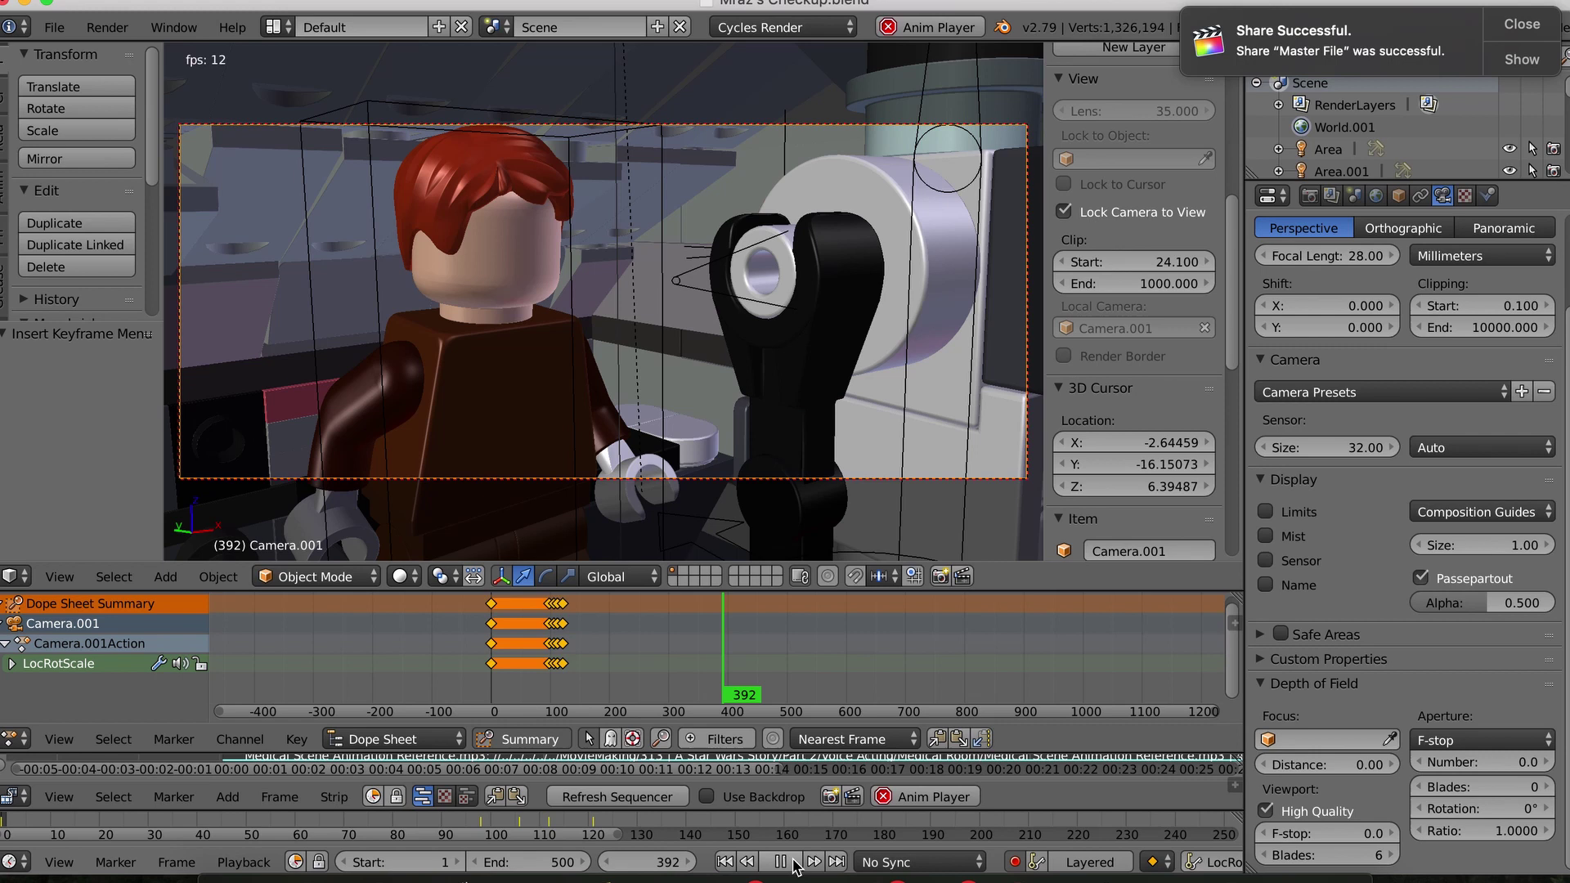
{"action": "left_click", "coordinate": [791, 862]}
{"action": "left_click", "coordinate": [1063, 212]}
{"action": "scroll", "coordinate": [731, 308], "scroll_direction": "left", "scroll_amount": 10}
Duplicate the camera along Y as Camera.002 and look through it as the active camera
{"action": "key", "text": "shift+d"}
{"action": "key", "text": "y"}
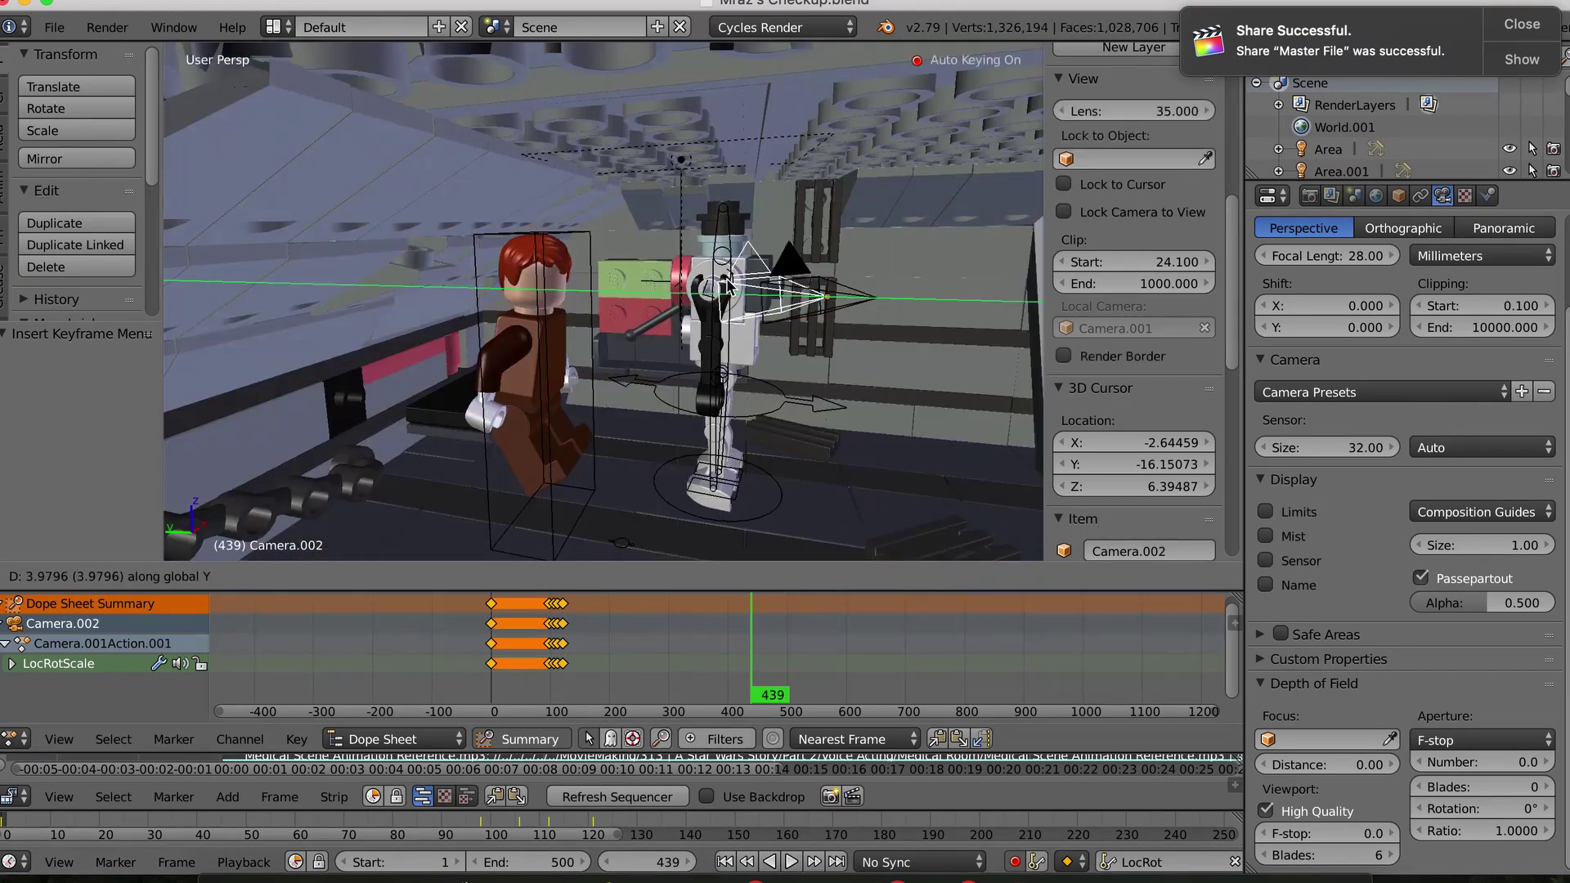
{"action": "left_click", "coordinate": [576, 286]}
{"action": "left_click", "coordinate": [60, 576]}
{"action": "mouse_move", "coordinate": [213, 340]}
{"action": "left_click", "coordinate": [385, 341]}
Delete Camera.002's copied keyframes, lock it to the view, and preview the animation
{"action": "key", "text": "x"}
{"action": "left_click", "coordinate": [748, 632]}
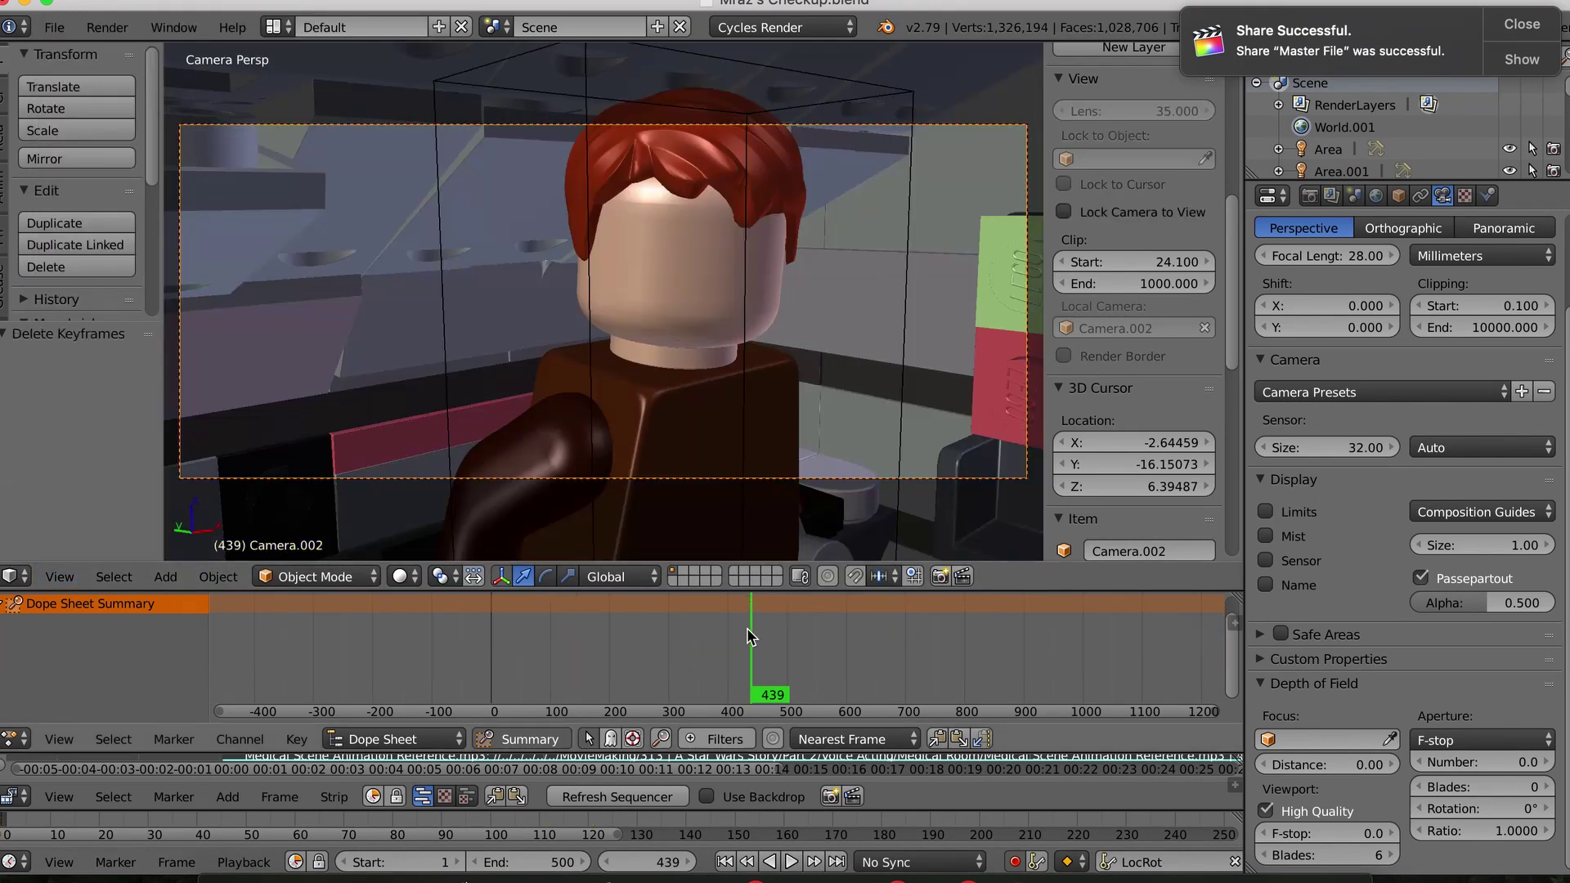
{"action": "left_click", "coordinate": [539, 642]}
{"action": "left_click", "coordinate": [1063, 211]}
{"action": "scroll", "coordinate": [711, 231], "scroll_direction": "up", "scroll_amount": 5}
{"action": "left_click", "coordinate": [497, 664]}
{"action": "key", "text": "alt+a"}
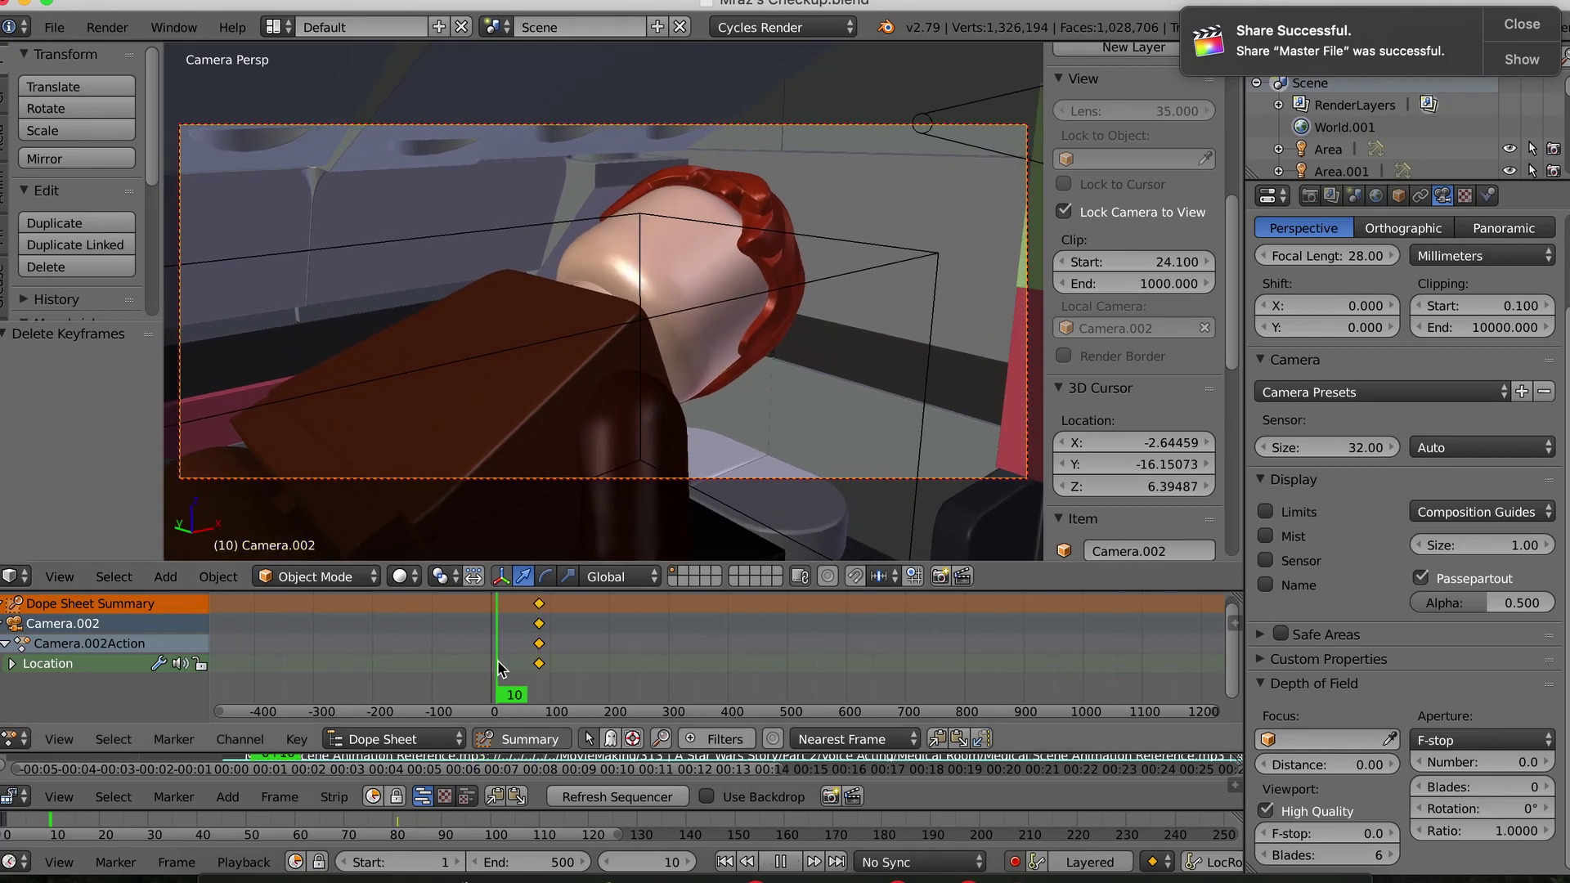
{"action": "left_click", "coordinate": [792, 868]}
Key Camera.002's push-in at frames 96, 100 and 105
{"action": "key", "text": "Left"}
{"action": "key", "text": "Left"}
{"action": "key", "text": "Left"}
{"action": "key", "text": "Left"}
{"action": "key", "text": "Left"}
{"action": "key", "text": "Left"}
{"action": "key", "text": "i"}
{"action": "key", "text": "Right"}
{"action": "key", "text": "Right"}
{"action": "key", "text": "Right"}
{"action": "key", "text": "Right"}
{"action": "scroll", "coordinate": [708, 228], "scroll_direction": "down", "scroll_amount": 3}
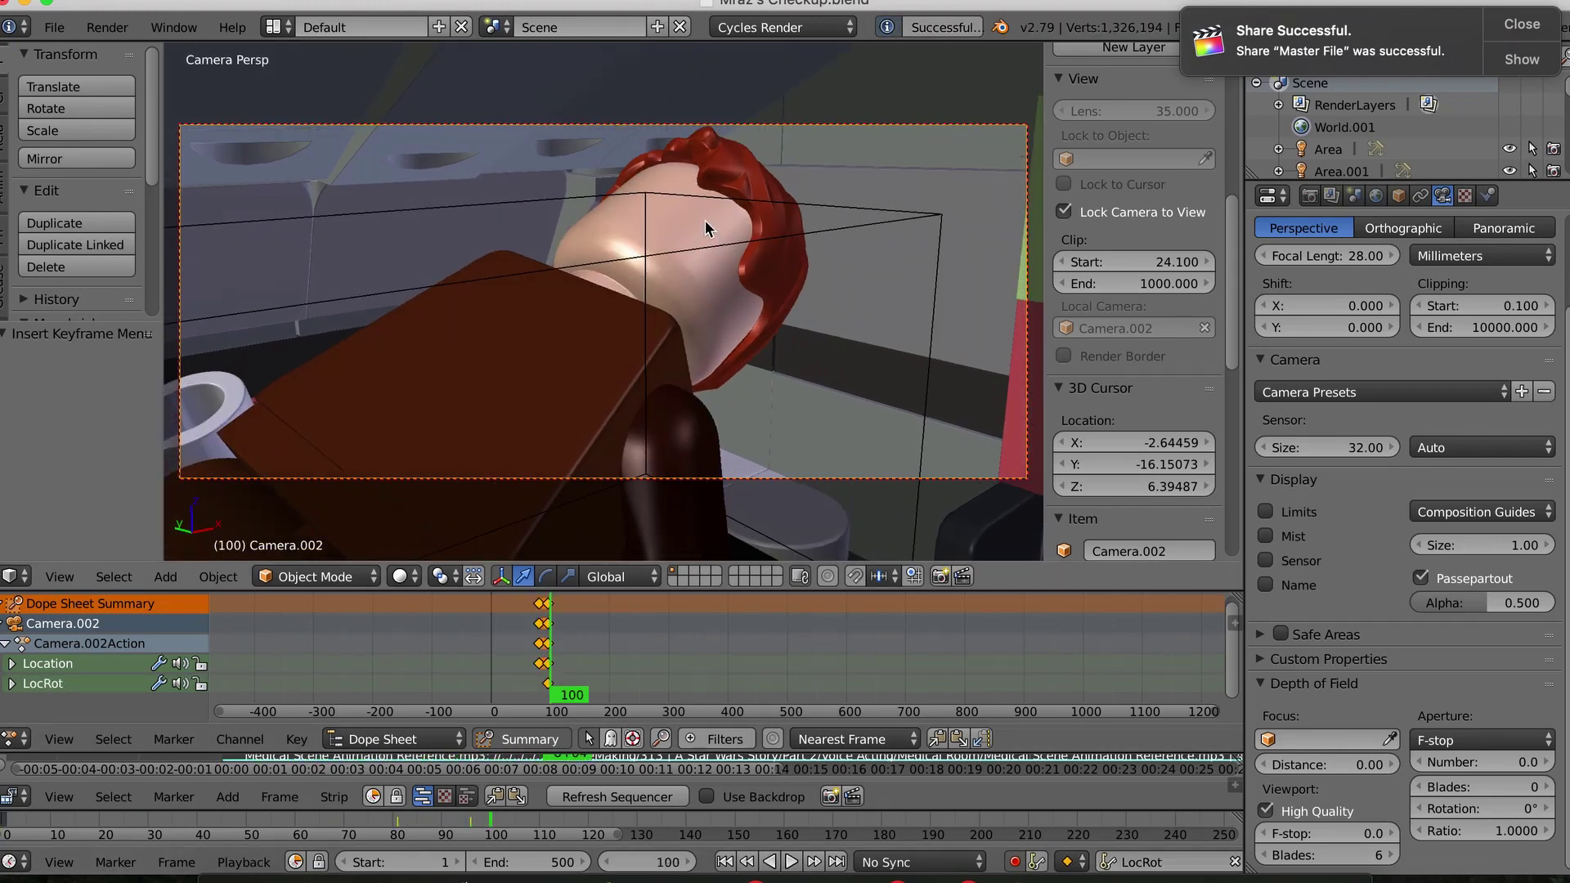
{"action": "key", "text": "i"}
{"action": "key", "text": "Right"}
{"action": "key", "text": "Right"}
{"action": "key", "text": "Right"}
{"action": "key", "text": "Right"}
{"action": "key", "text": "Right"}
{"action": "scroll", "coordinate": [708, 362], "scroll_direction": "down", "scroll_amount": 3}
{"action": "key", "text": "Right"}
{"action": "key", "text": "Right"}
{"action": "key", "text": "Right"}
{"action": "key", "text": "Right"}
{"action": "key", "text": "Right"}
{"action": "scroll", "coordinate": [708, 362], "scroll_direction": "up", "scroll_amount": 3}
{"action": "scroll", "coordinate": [589, 624], "scroll_direction": "up", "scroll_amount": 10}
Key the camera at frame 110 and a close-up on the minifigure's head at frame 120
{"action": "right_click", "coordinate": [328, 684]}
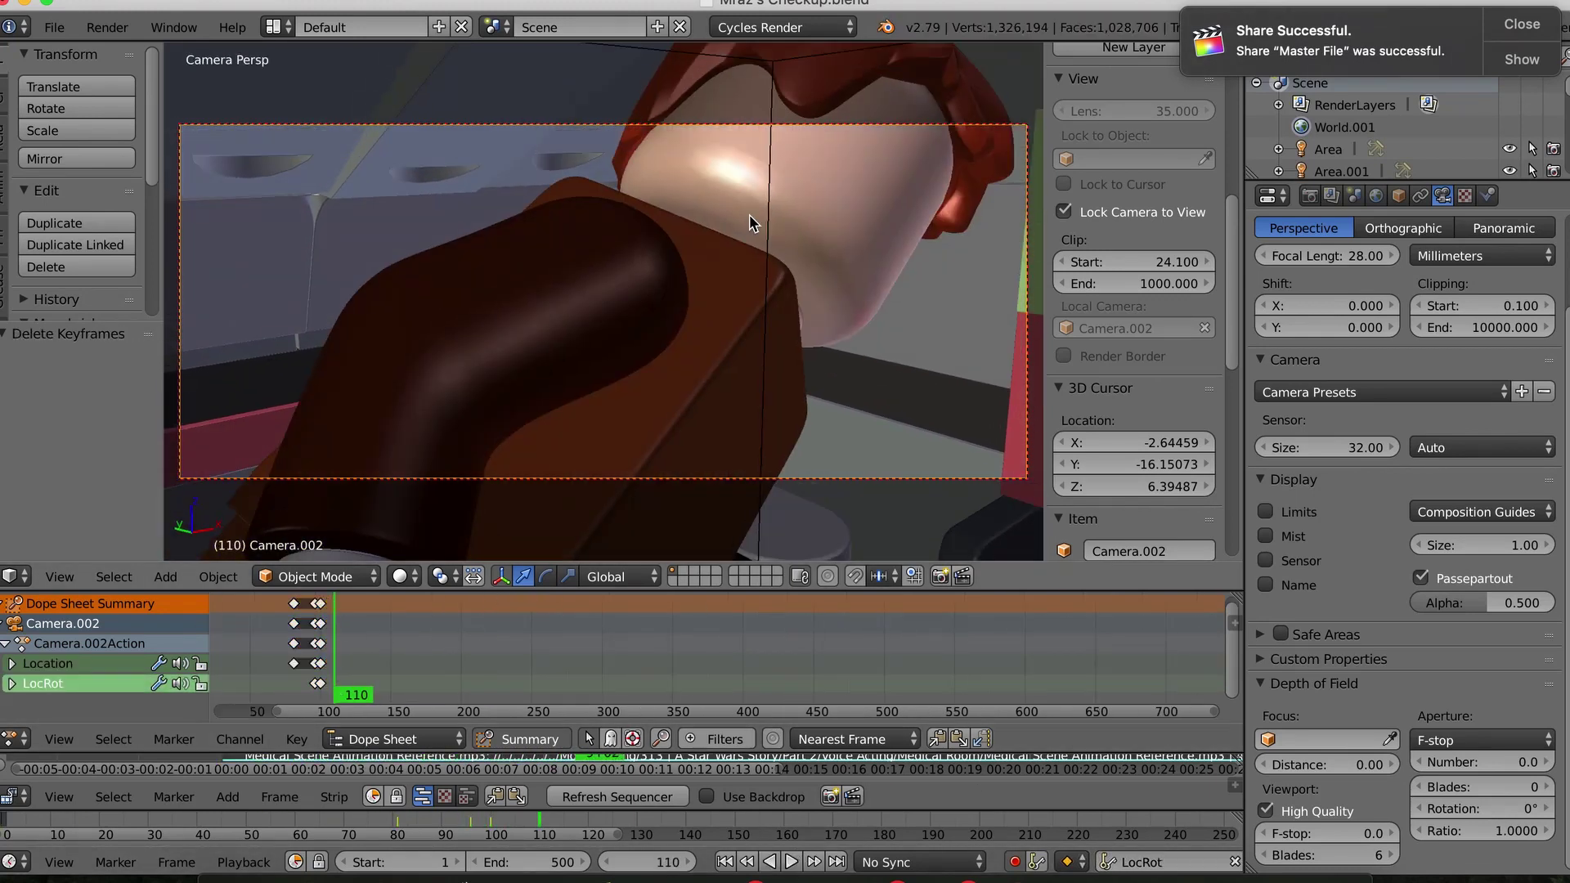
{"action": "scroll", "coordinate": [750, 221], "scroll_direction": "down", "scroll_amount": 3}
{"action": "key", "text": "i"}
{"action": "key", "text": "Left"}
{"action": "key", "text": "Left"}
{"action": "key", "text": "Left"}
{"action": "key", "text": "Left"}
{"action": "key", "text": "Left"}
{"action": "left_click_drag", "start_coordinate": [327, 687], "coordinate": [420, 693]}
{"action": "key", "text": "Left"}
{"action": "key", "text": "Left"}
{"action": "key", "text": "Left"}
{"action": "scroll", "coordinate": [532, 341], "scroll_direction": "left", "scroll_amount": 5}
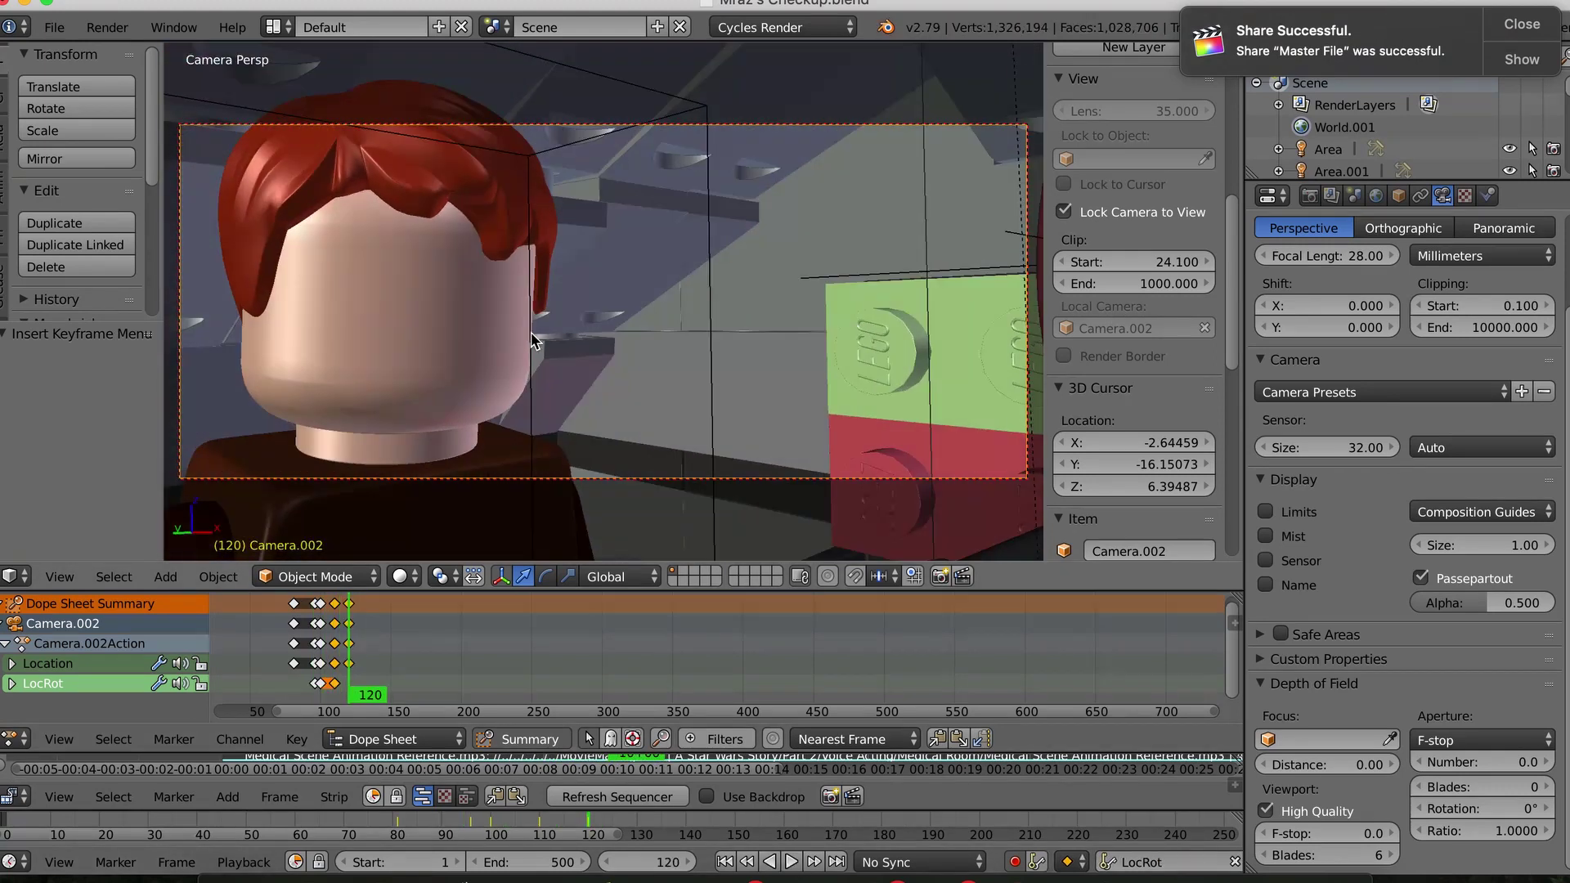
{"action": "key", "text": "i"}
Play from the start, adding two more camera keyframes during playback
{"action": "left_click", "coordinate": [288, 687]}
{"action": "left_click", "coordinate": [791, 863]}
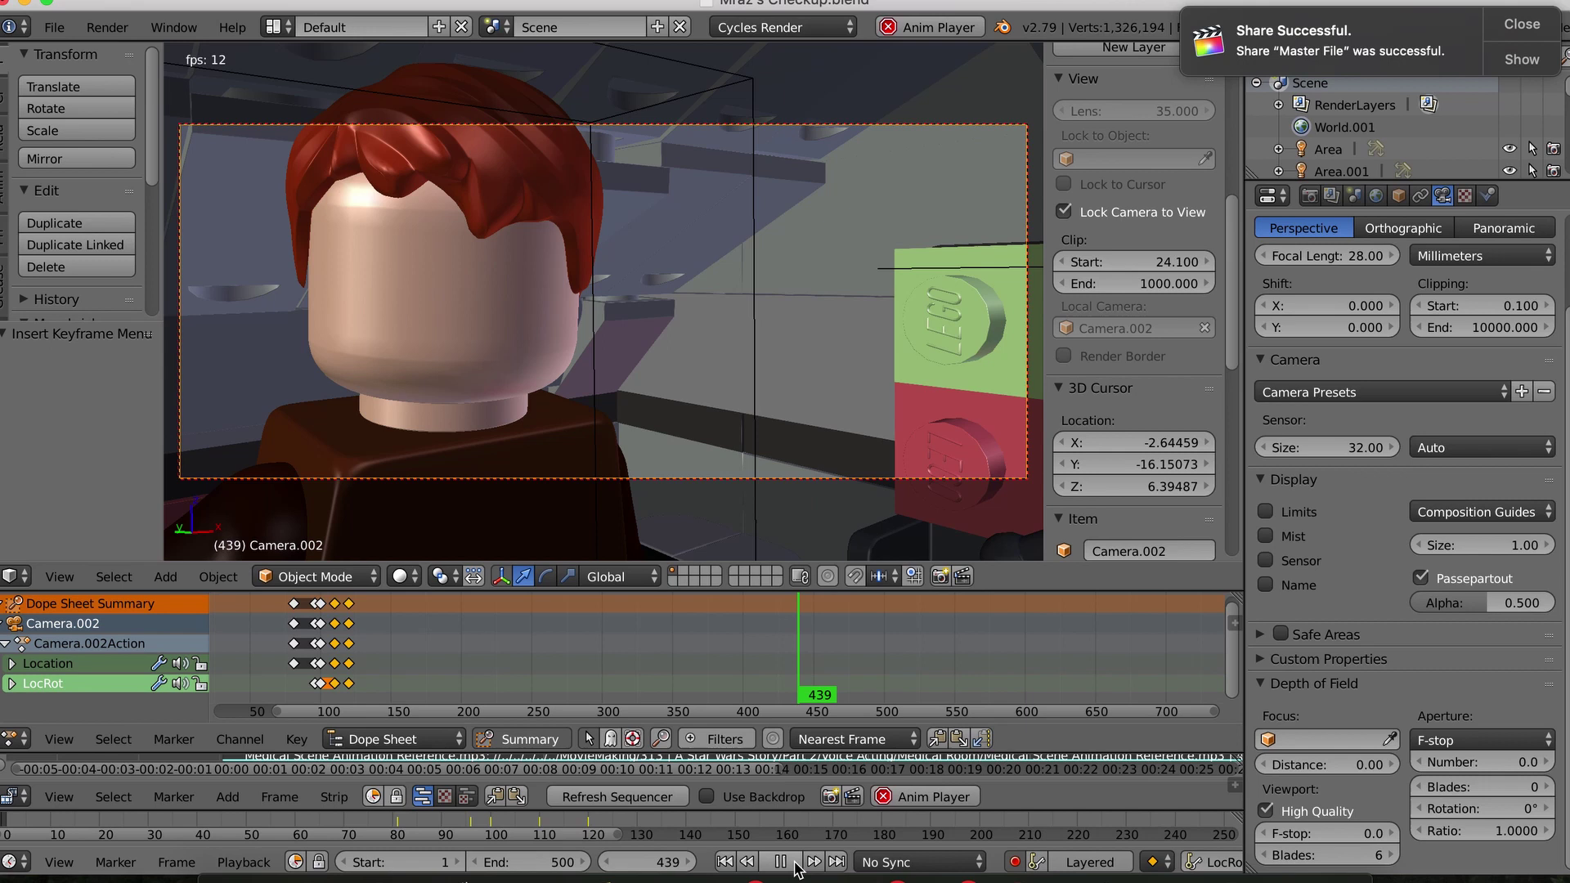
{"action": "key", "text": "i"}
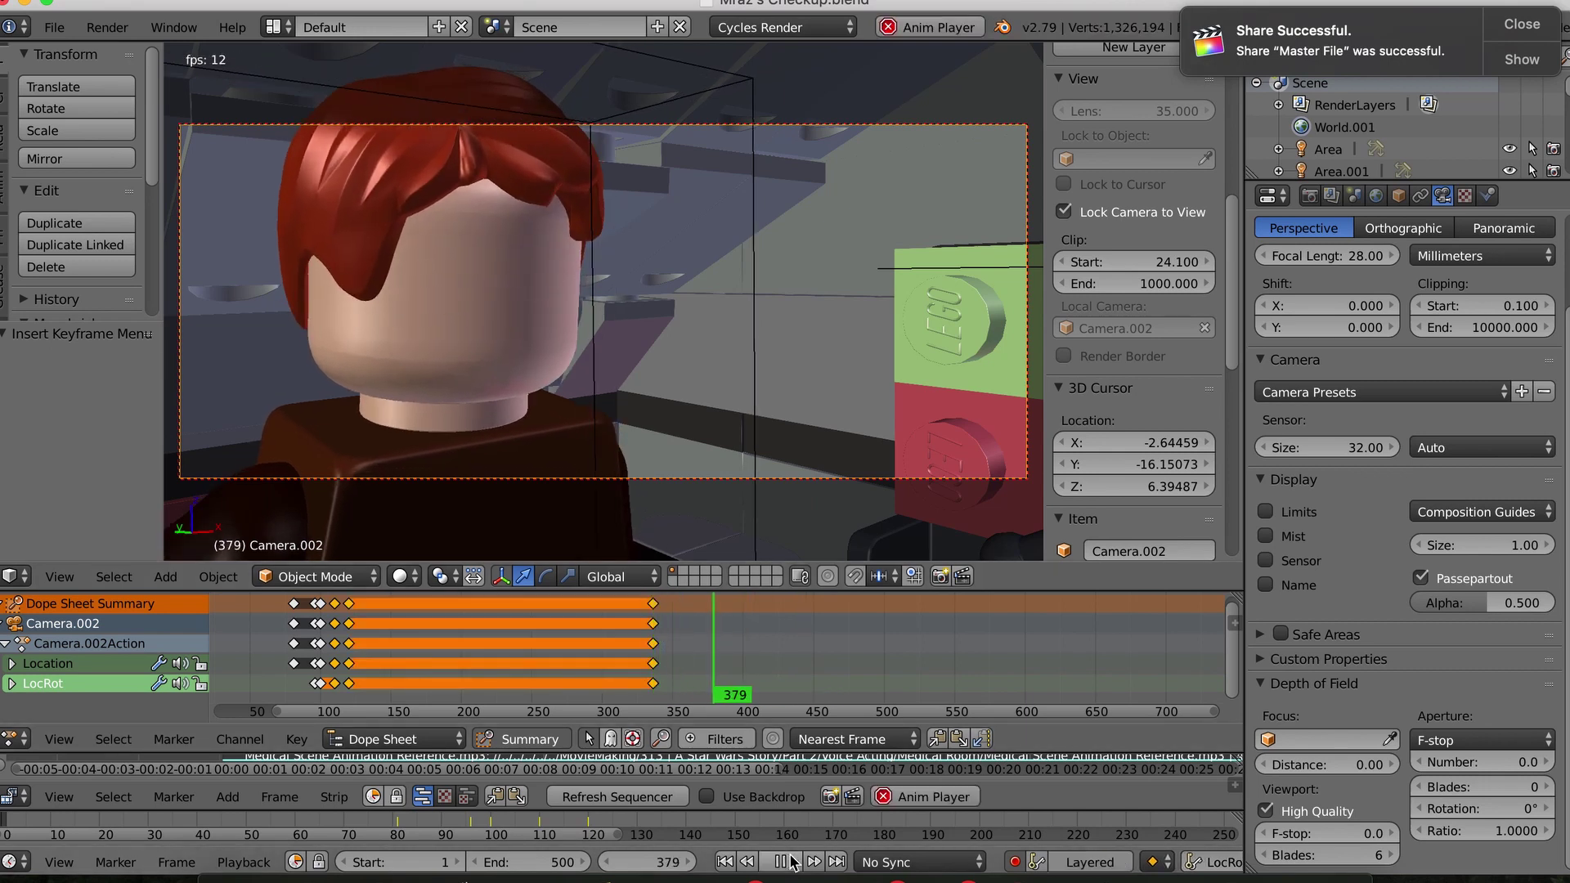
{"action": "key", "text": "i"}
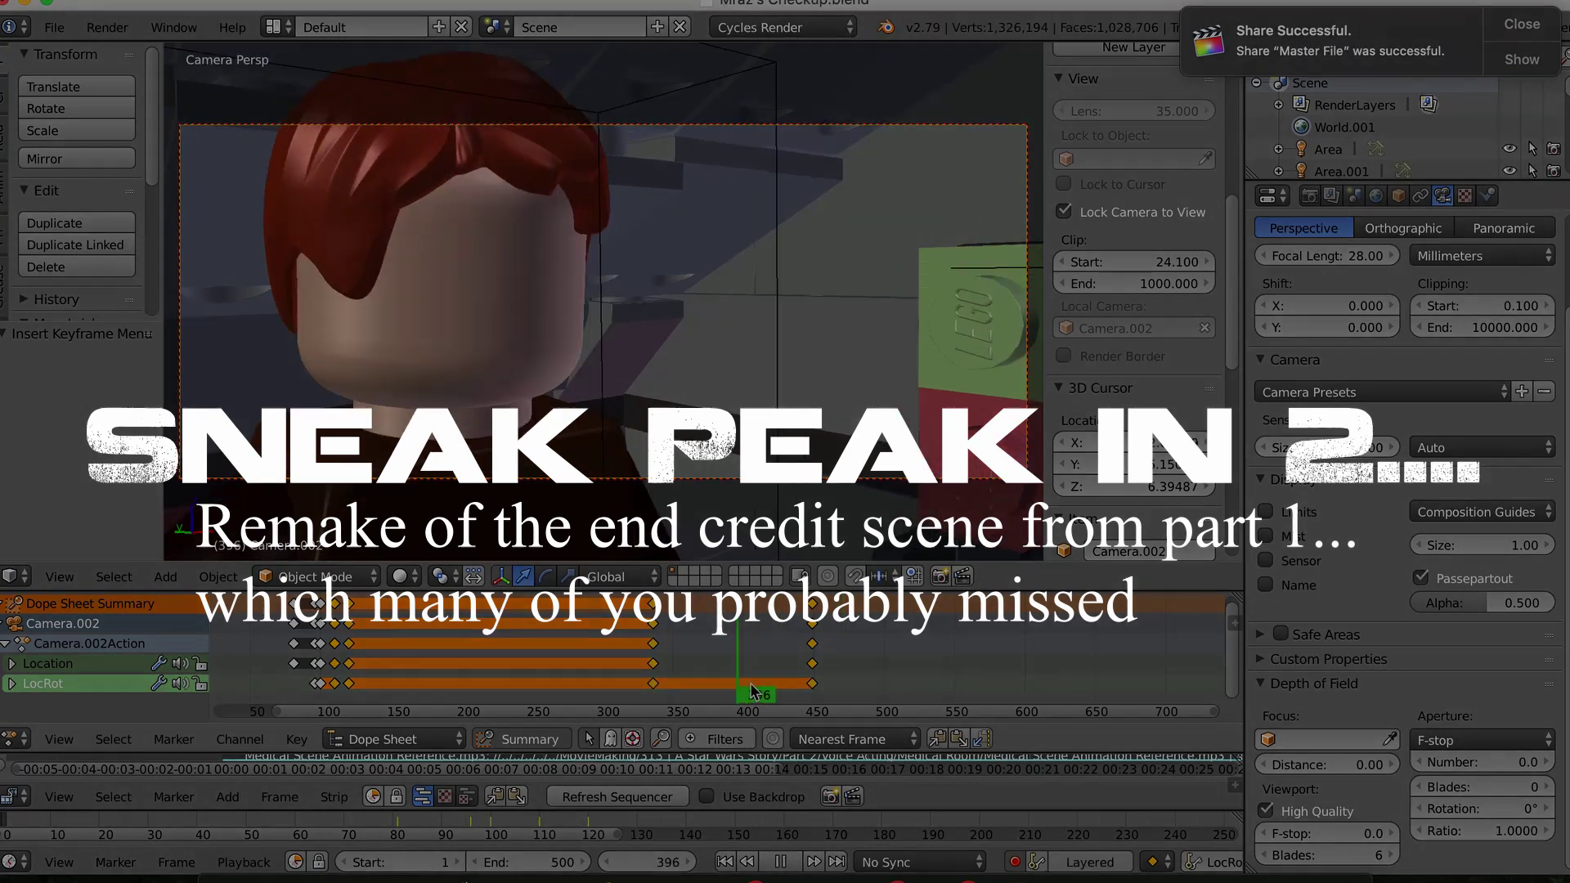
{"action": "left_click", "coordinate": [795, 862]}
Move a late camera keyframe to frame 400 and play the animation through to frame 440
{"action": "right_click", "coordinate": [757, 663]}
{"action": "key", "text": "g"}
{"action": "left_click", "coordinate": [747, 663]}
{"action": "left_click", "coordinate": [653, 704]}
{"action": "left_click", "coordinate": [790, 862]}
{"action": "key", "text": "space"}
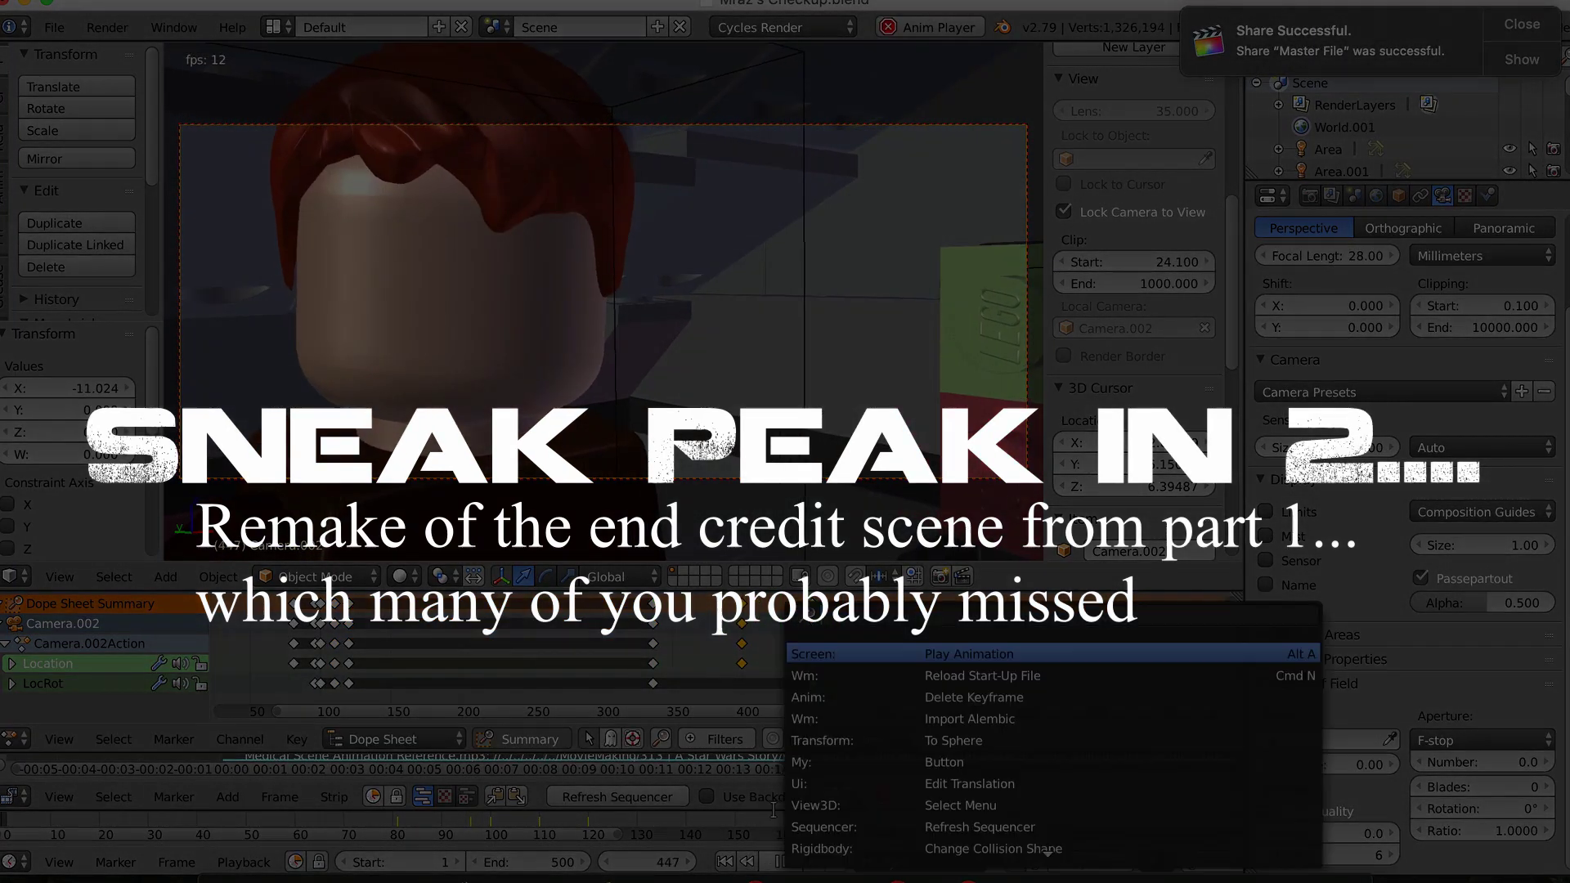
{"action": "left_click", "coordinate": [788, 862]}
{"action": "left_click", "coordinate": [806, 664]}
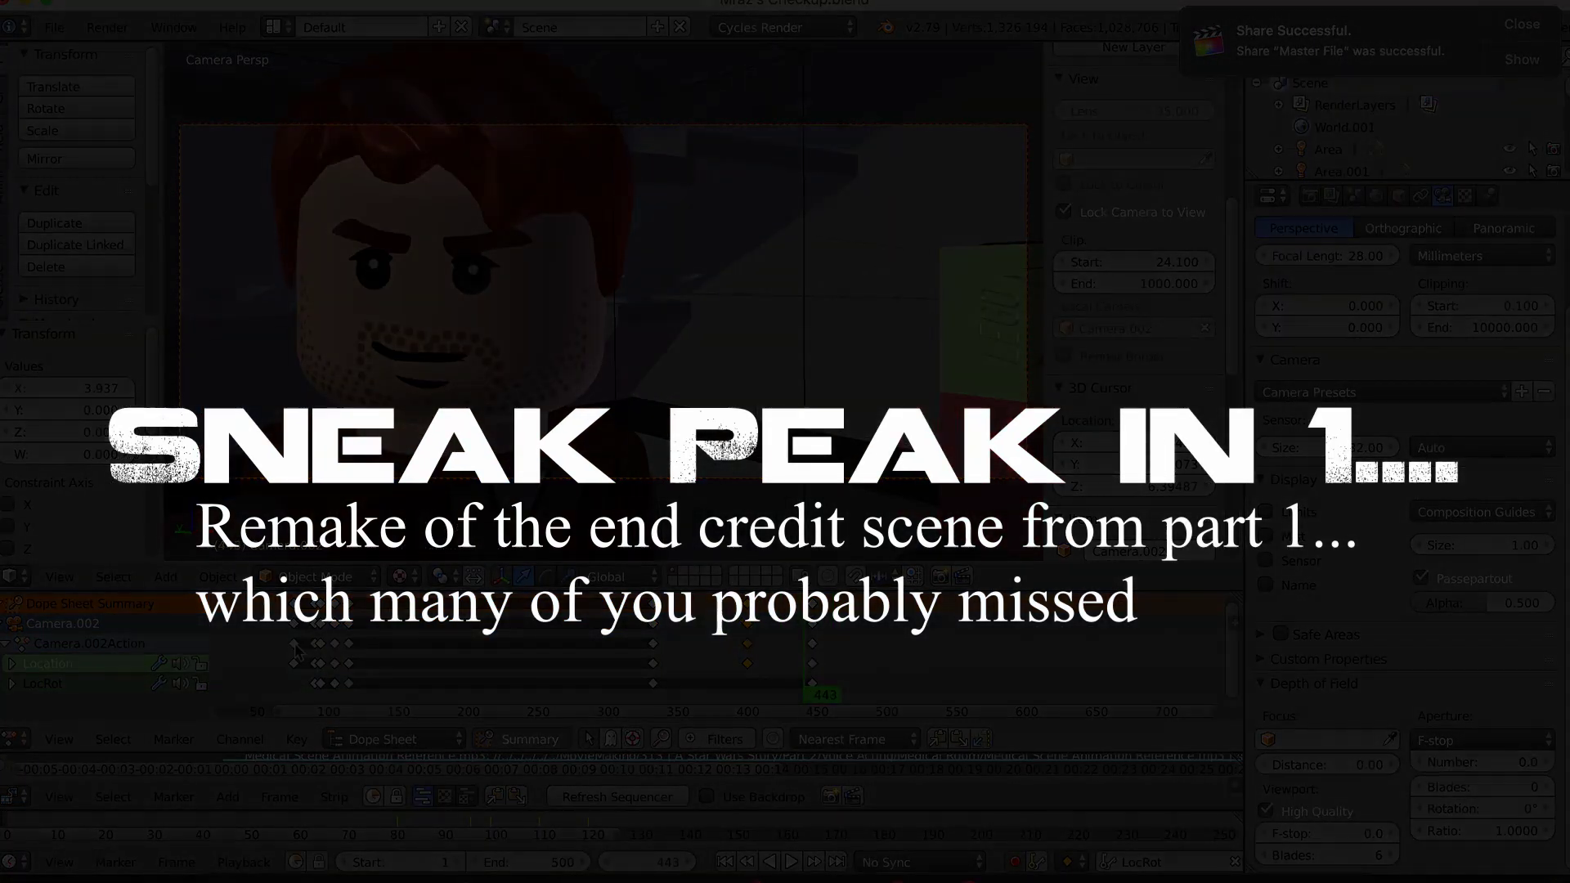